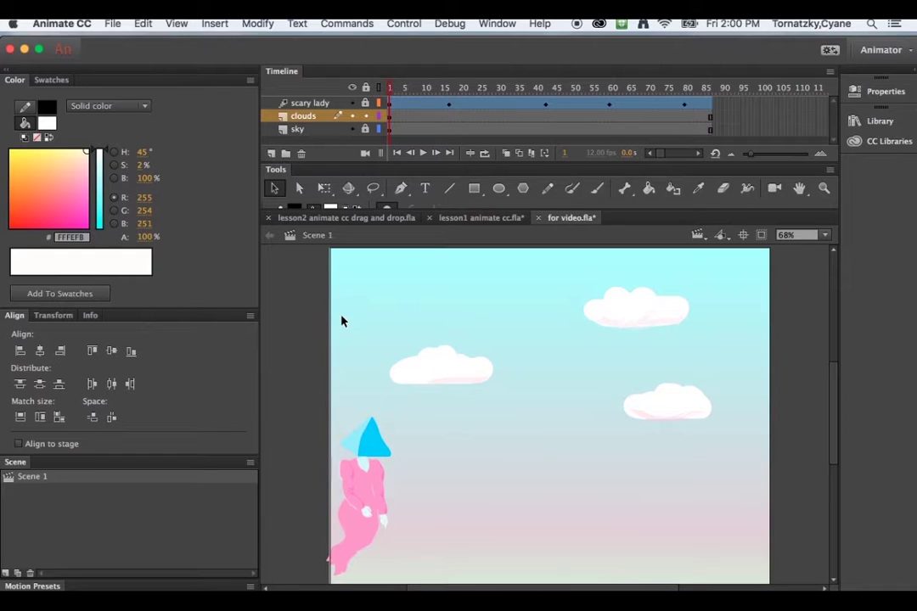
Convert the cloud above the lady on the clouds layer to a movie clip symbol named cloud-1.
drag(342, 320, 514, 418)
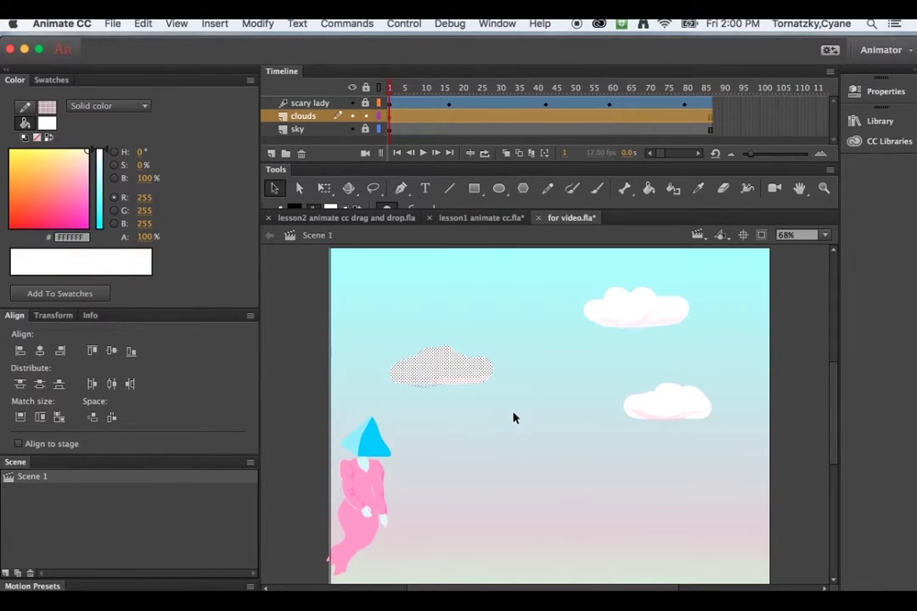
click(254, 24)
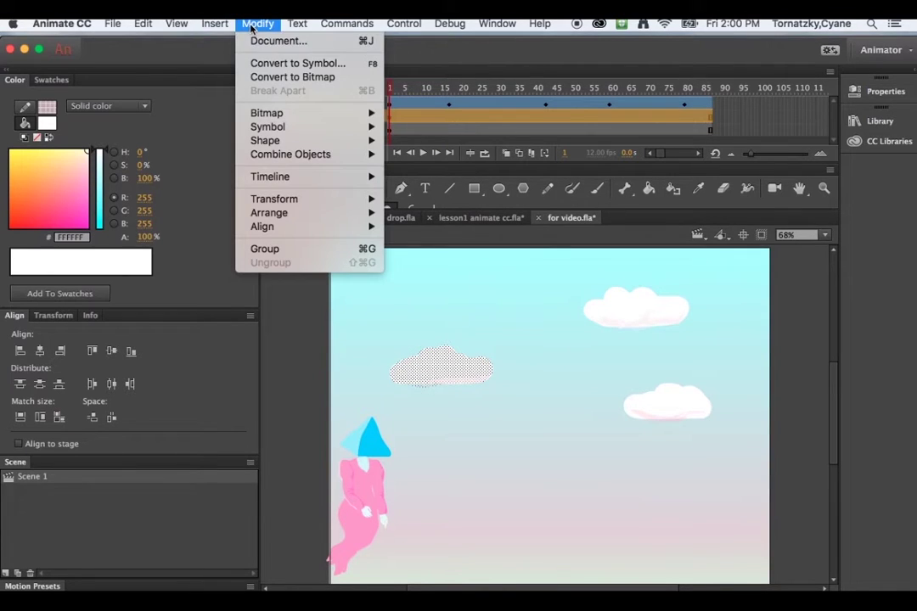
click(280, 62)
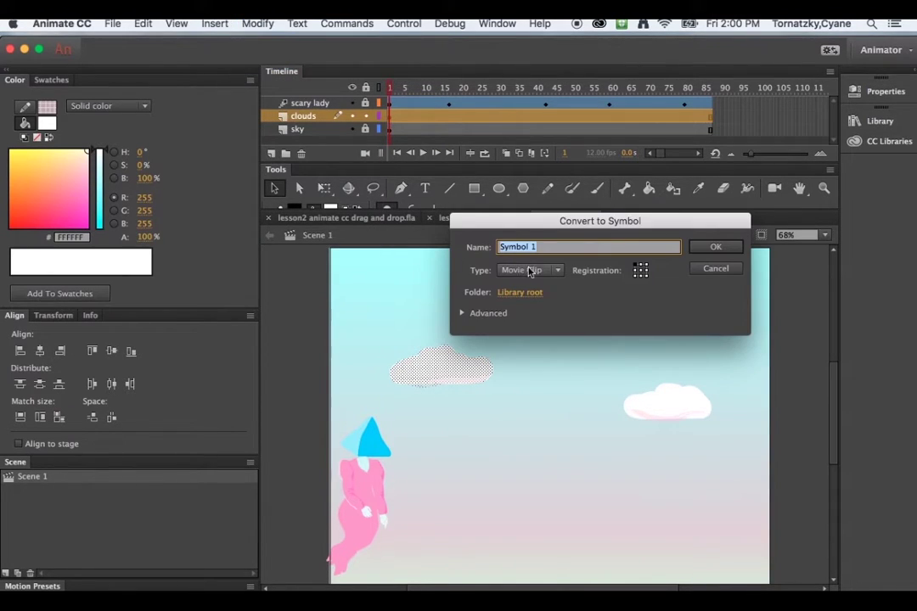
text(cloud-1)
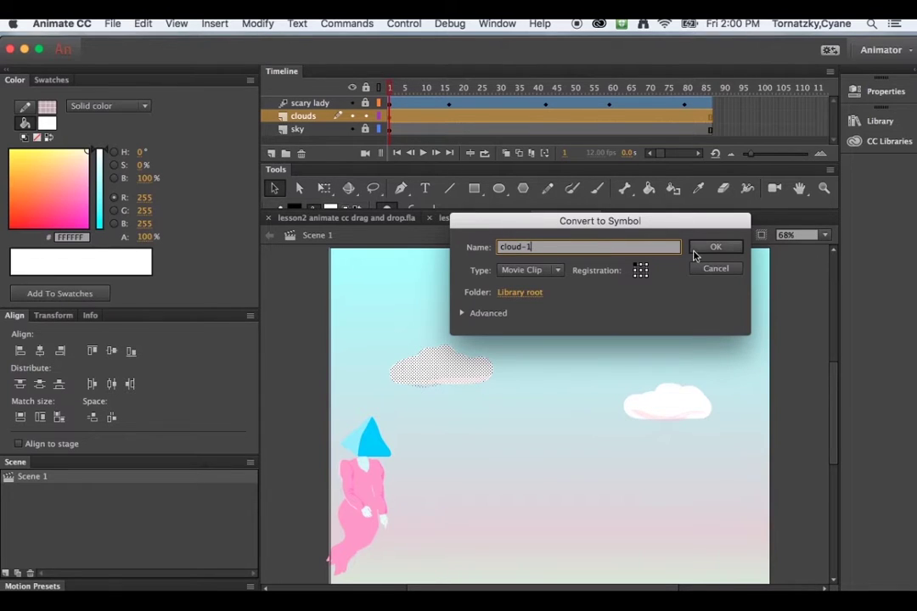
click(696, 249)
Convert the uppermost cloud on the stage to a movie clip symbol named cloud 2.
drag(577, 281, 702, 343)
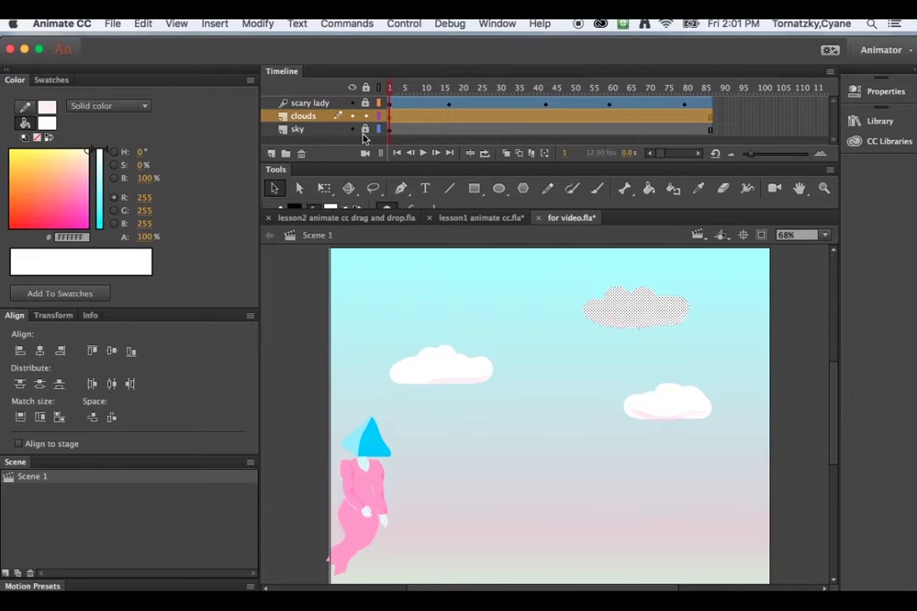
click(257, 24)
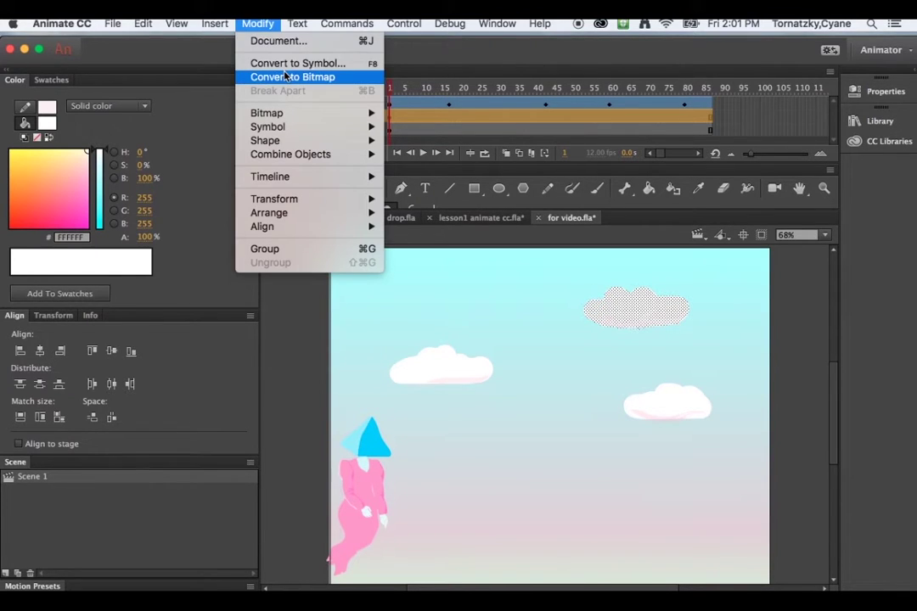
click(280, 63)
text(cloud 2)
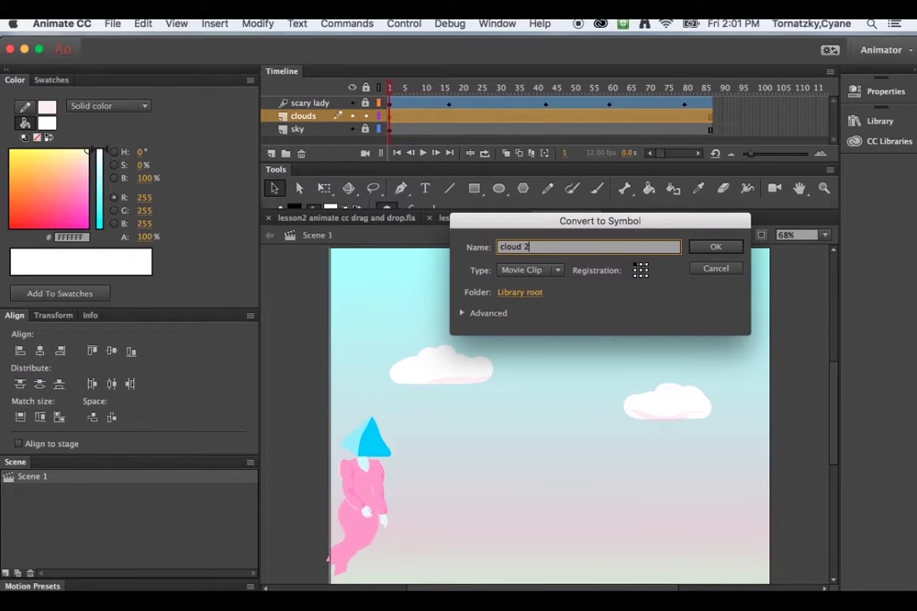
key(Return)
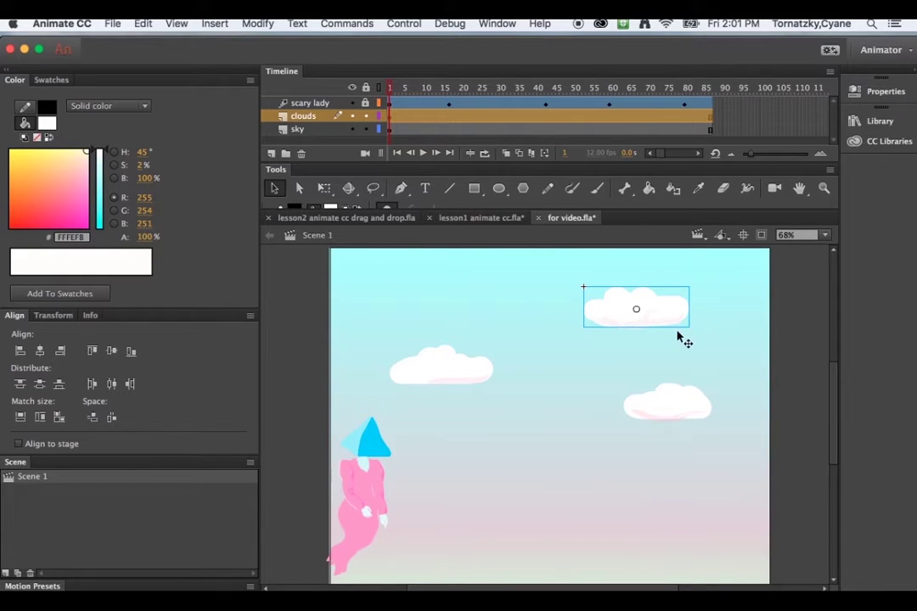
Select the remaining unconverted cloud and lock the sky layer so the background is left out of the selection.
drag(619, 371, 702, 422)
key(cmd+z)
drag(804, 431, 605, 372)
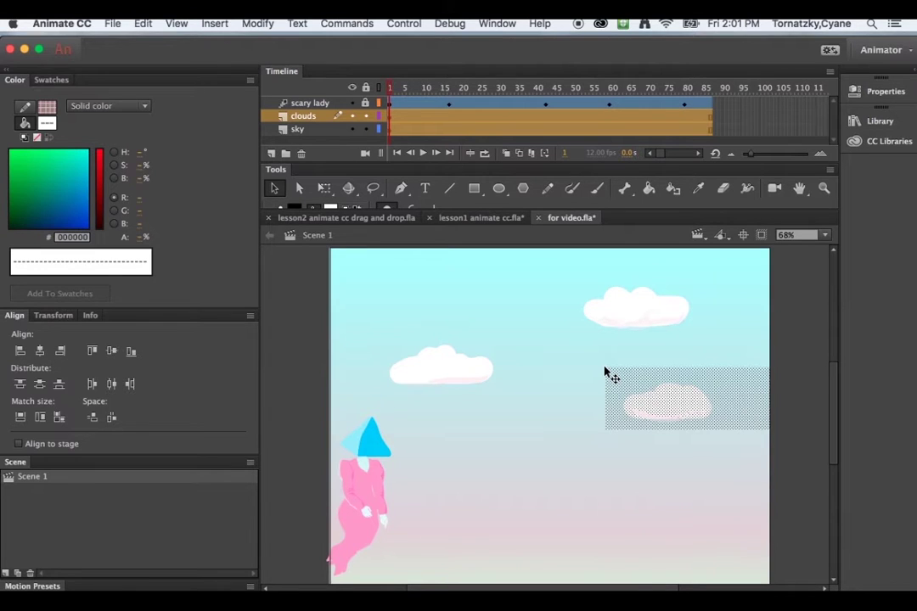
click(366, 129)
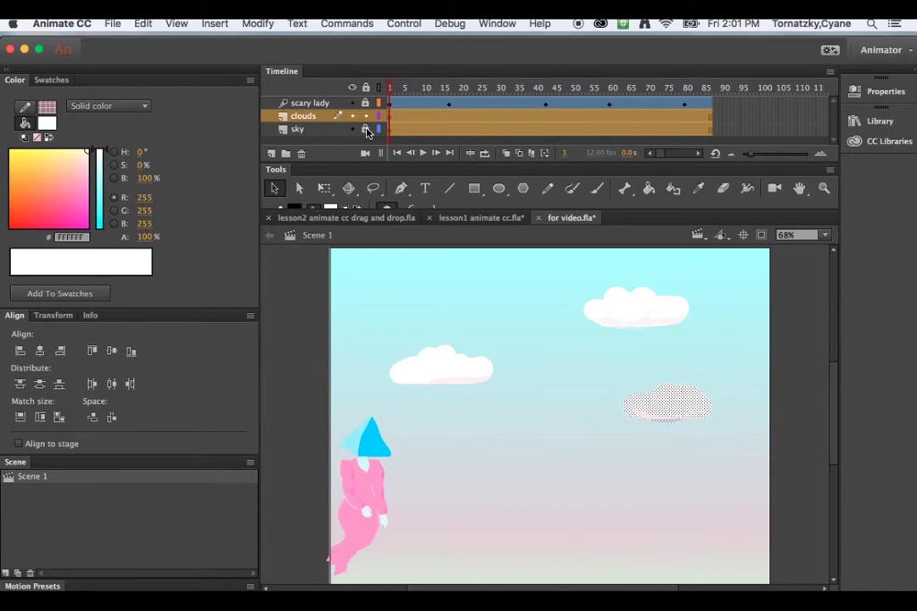
Toggle the sky layer's lock repeatedly to compare the selection with and without the sky, ending with the layer locked.
click(366, 130)
click(365, 130)
click(365, 130)
alt+click(366, 130)
alt+click(367, 132)
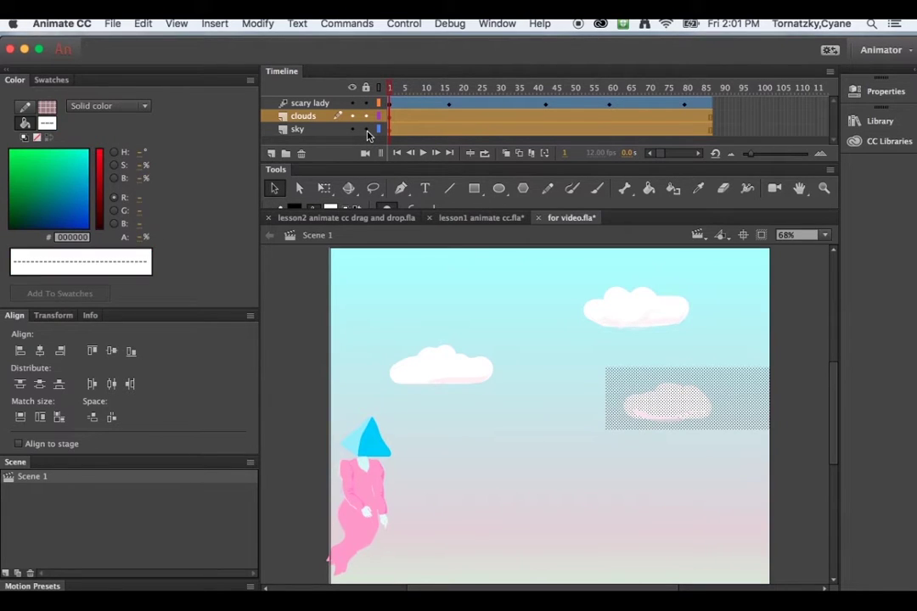
alt+click(366, 132)
alt+click(367, 131)
alt+click(367, 130)
alt+click(367, 127)
alt+click(367, 127)
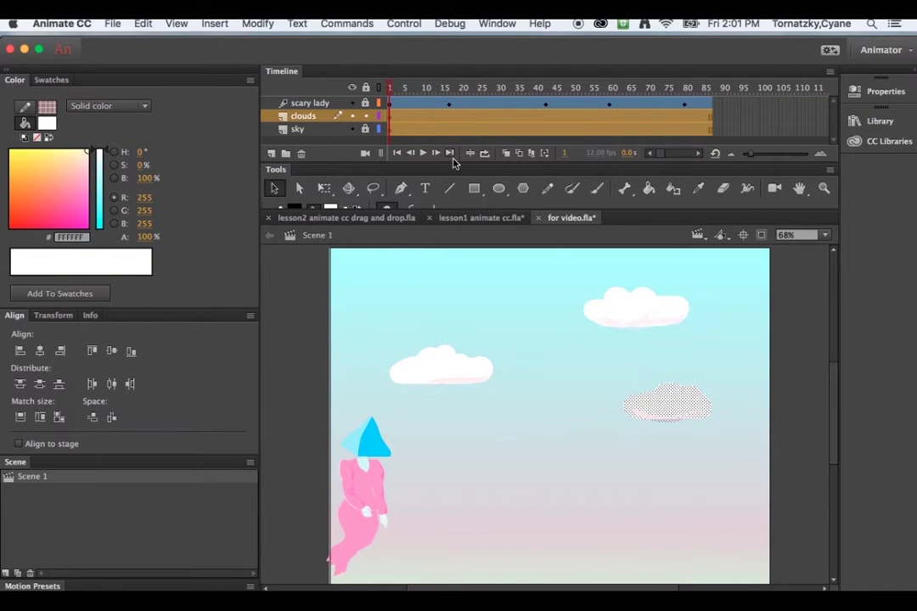
Convert the selected cloud to a movie clip symbol named cloud-3.
click(258, 23)
click(270, 61)
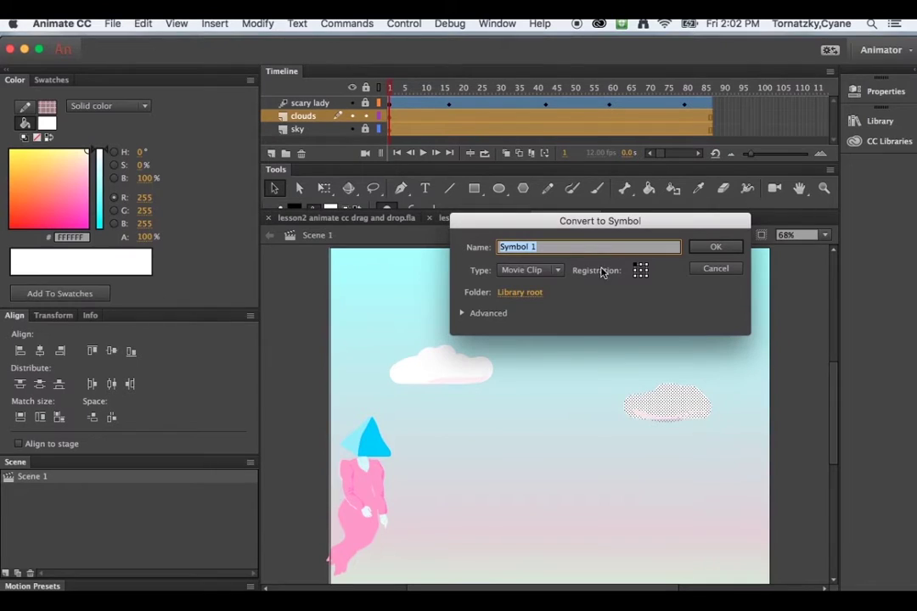
text(cloud-3)
click(702, 251)
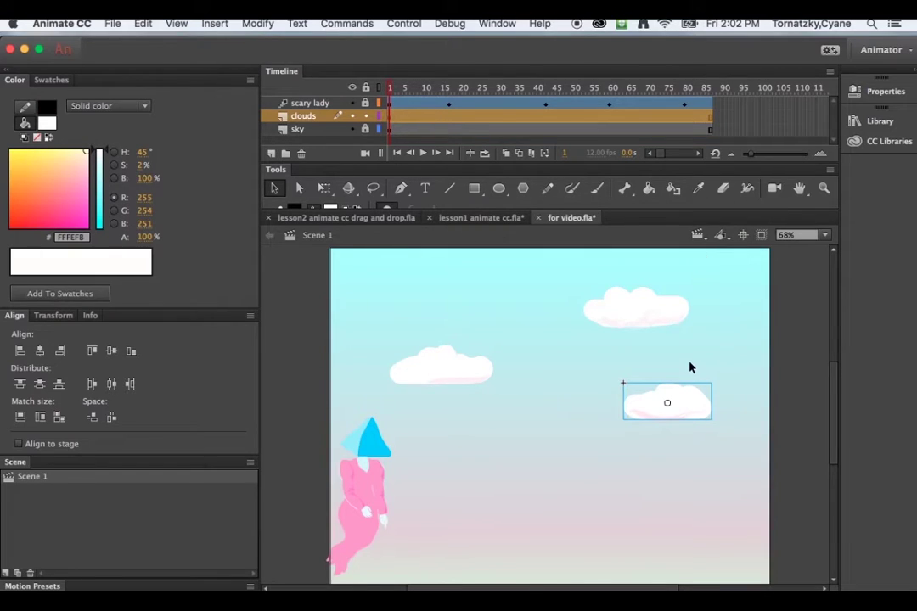
Distribute the three cloud symbols to separate layers and enlarge the timeline to show all the layers.
click(454, 379)
click(614, 307)
click(677, 399)
shift+click(464, 371)
shift+click(624, 324)
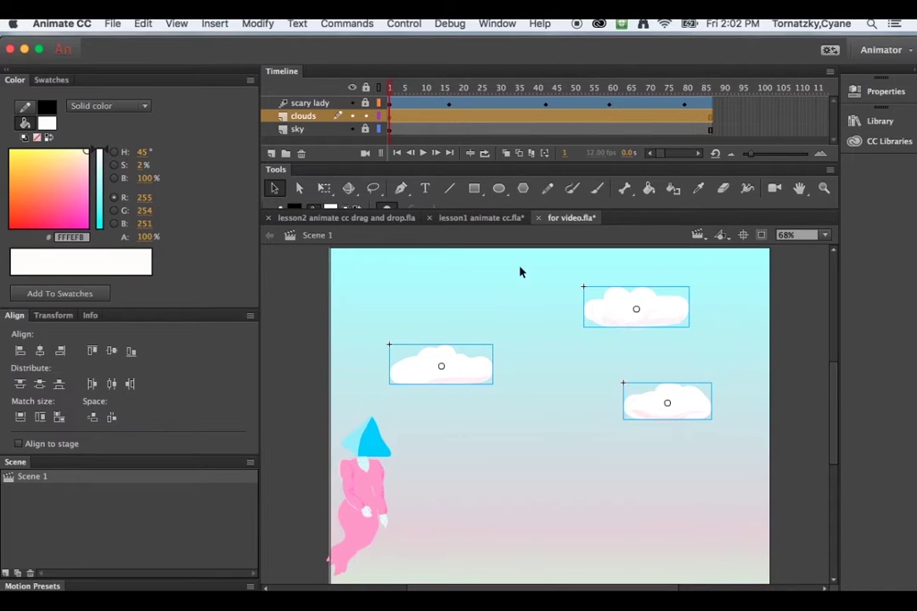
click(258, 24)
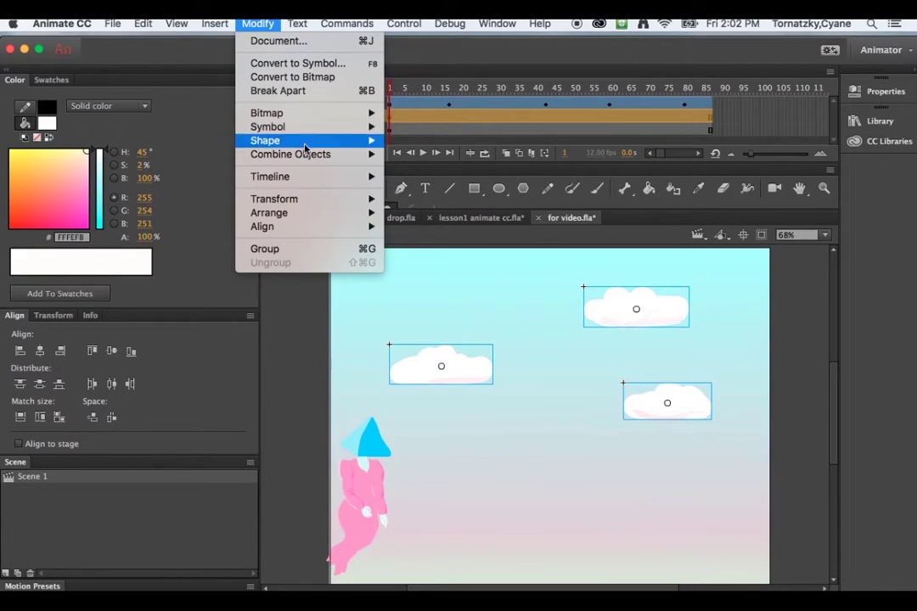
mouse_move(316, 179)
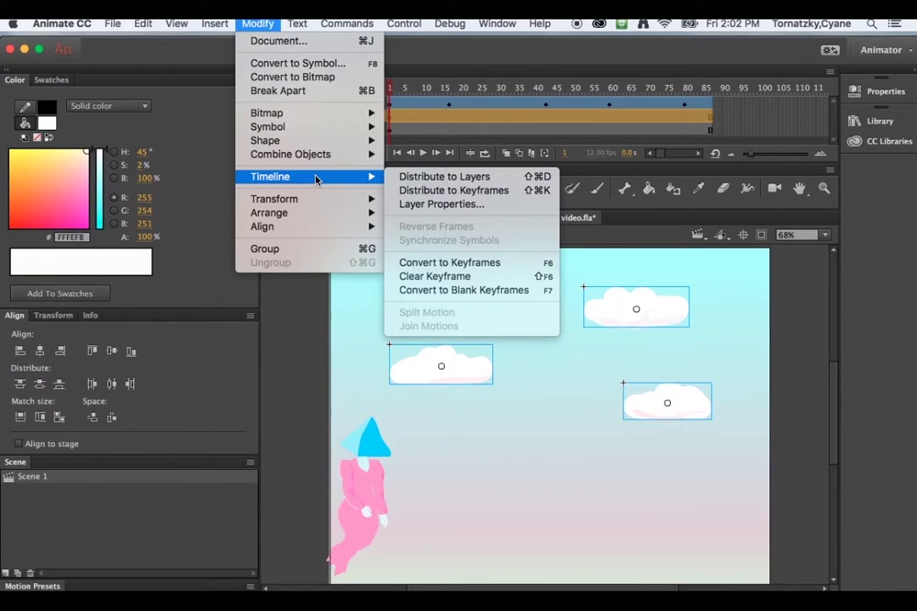
click(414, 179)
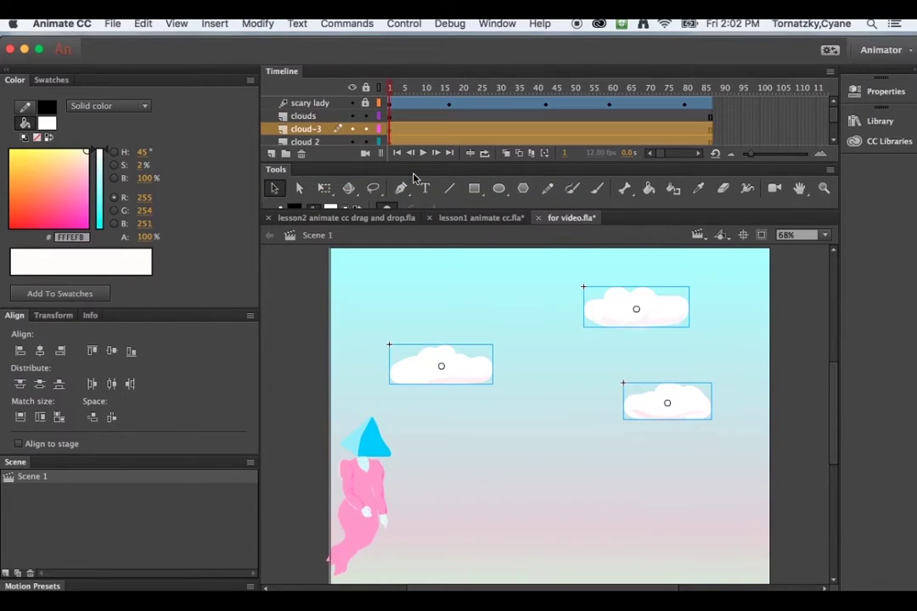
drag(450, 167, 463, 259)
drag(455, 186, 456, 205)
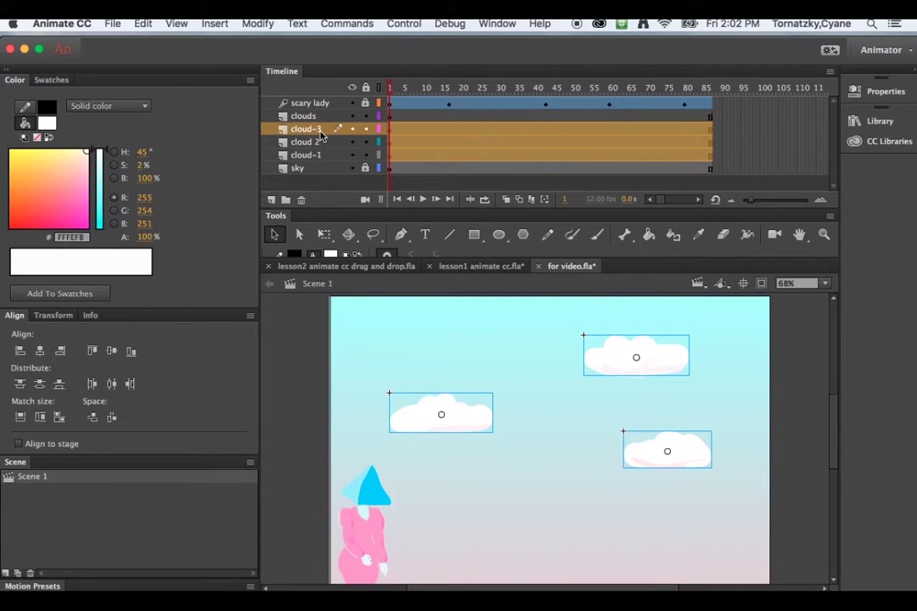
Add a motion tween to each of the cloud-3, cloud 2 and cloud-1 layers.
click(392, 129)
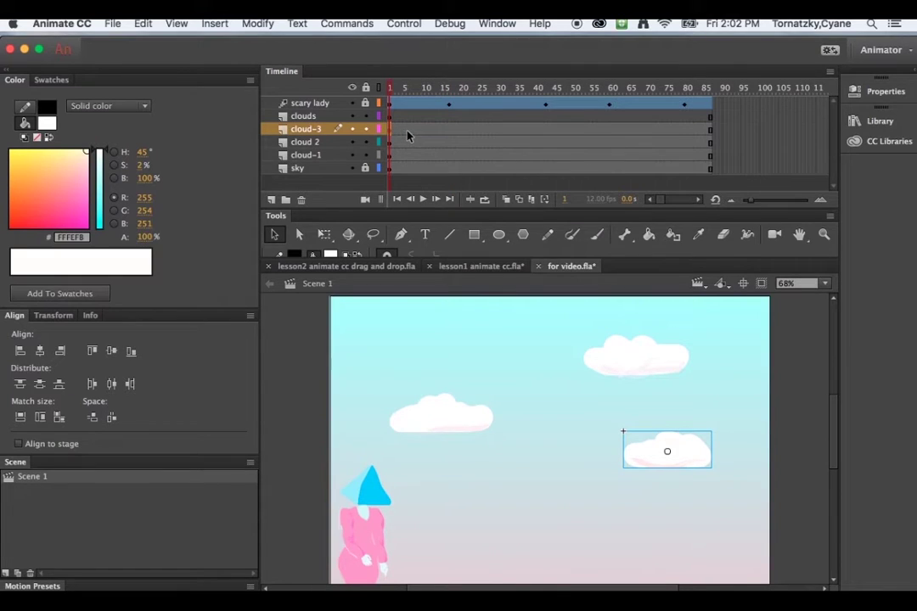
click(253, 23)
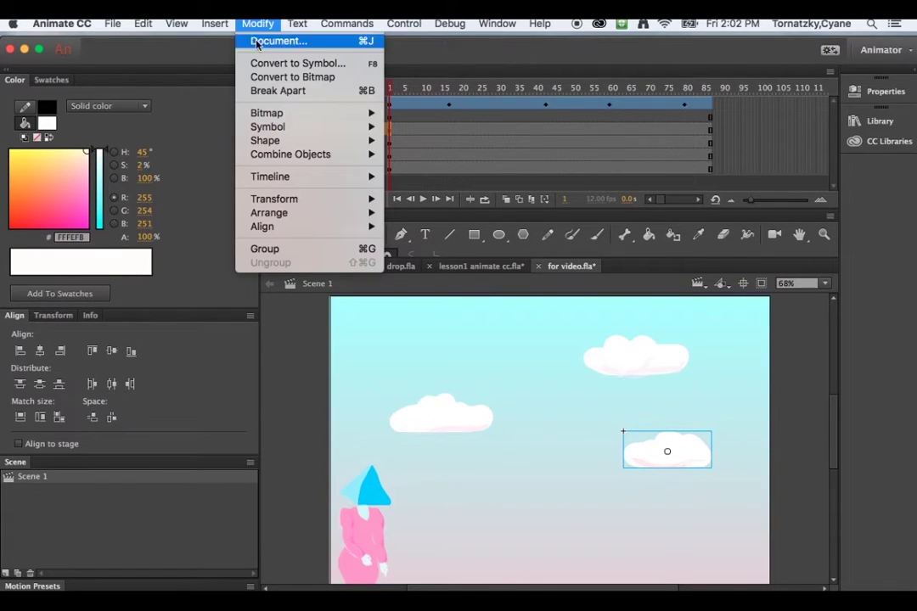
click(225, 62)
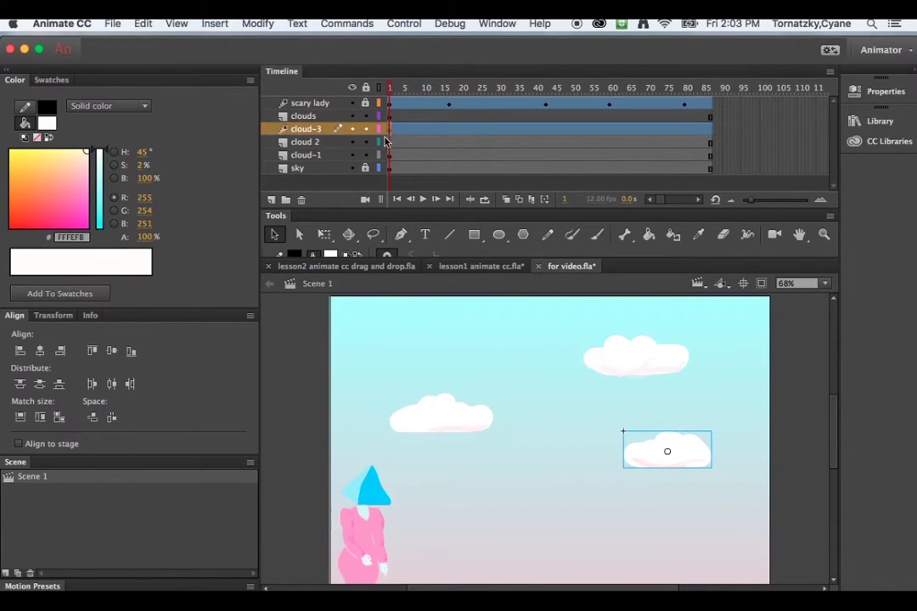
click(391, 143)
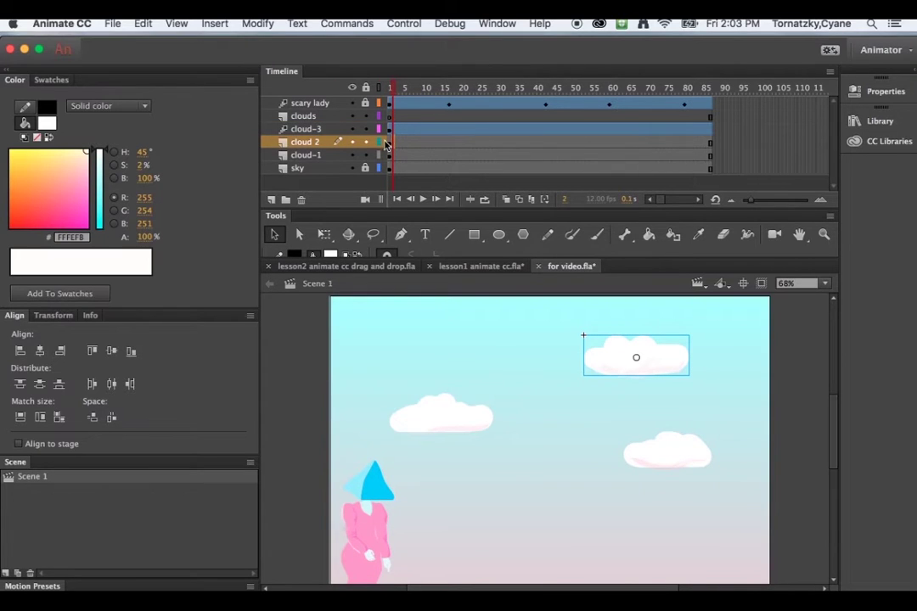
click(215, 22)
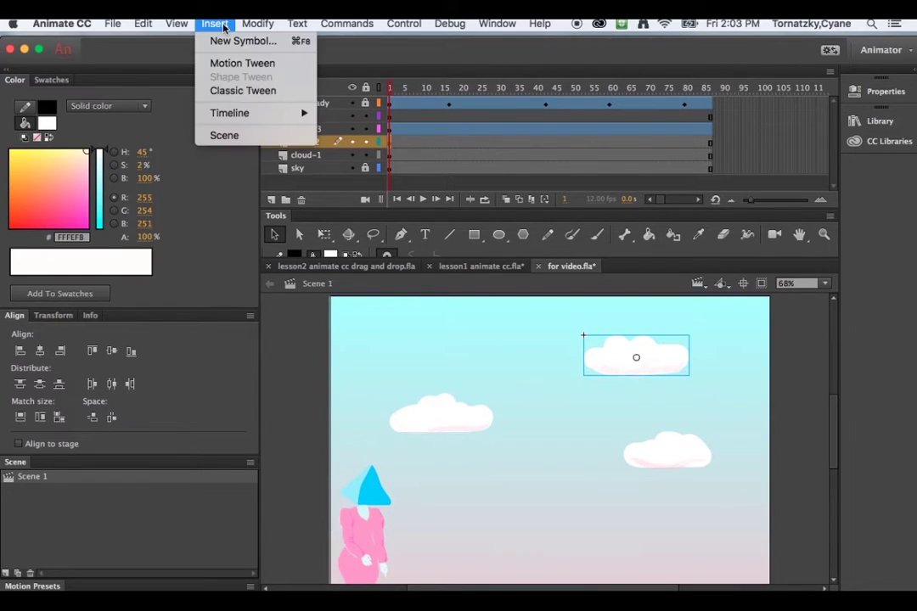
click(240, 66)
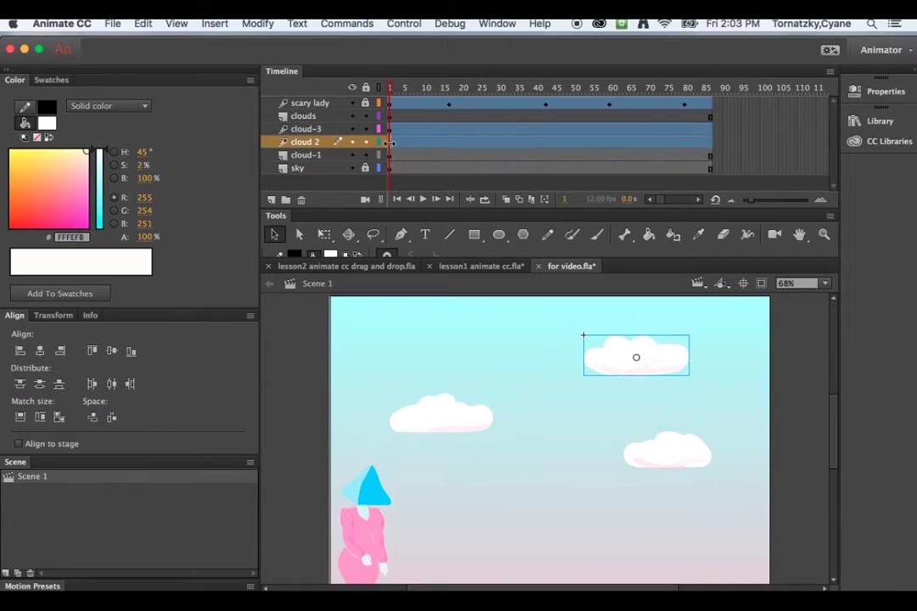
click(391, 158)
click(257, 23)
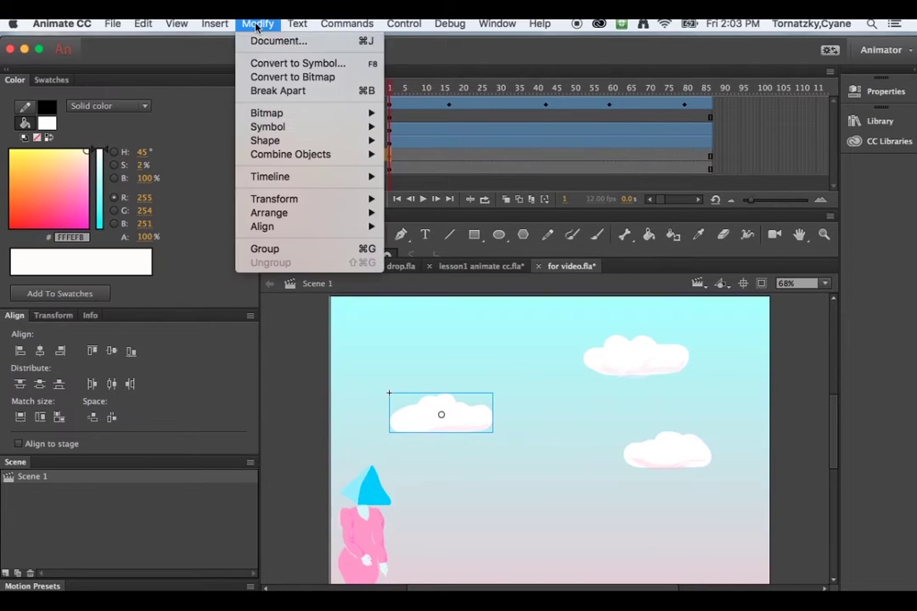
mouse_move(215, 23)
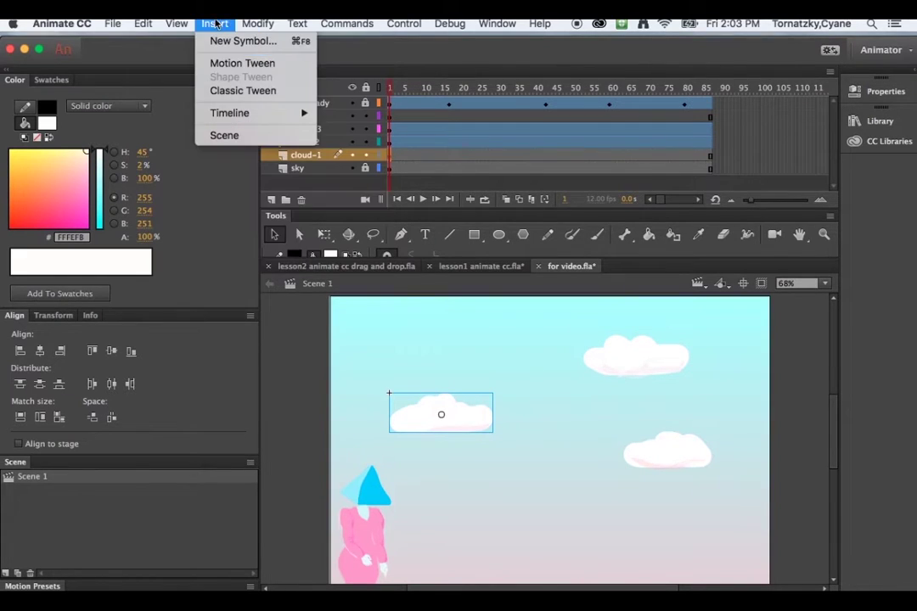
click(229, 63)
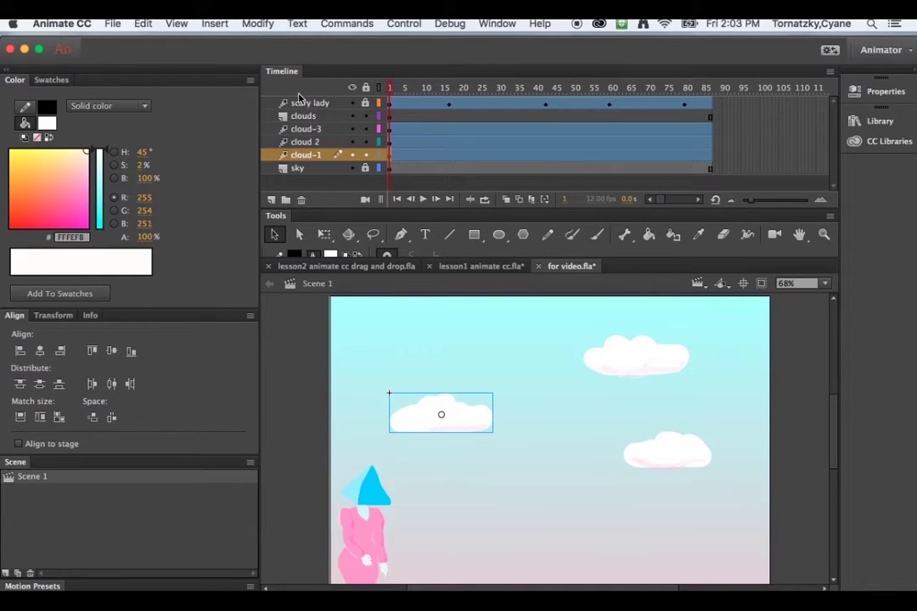
Animate the cloud-3 layer by moving its cloud slightly up at frame 38 and slightly to the right at frame 67.
key(Return)
key(Return)
click(433, 134)
click(458, 135)
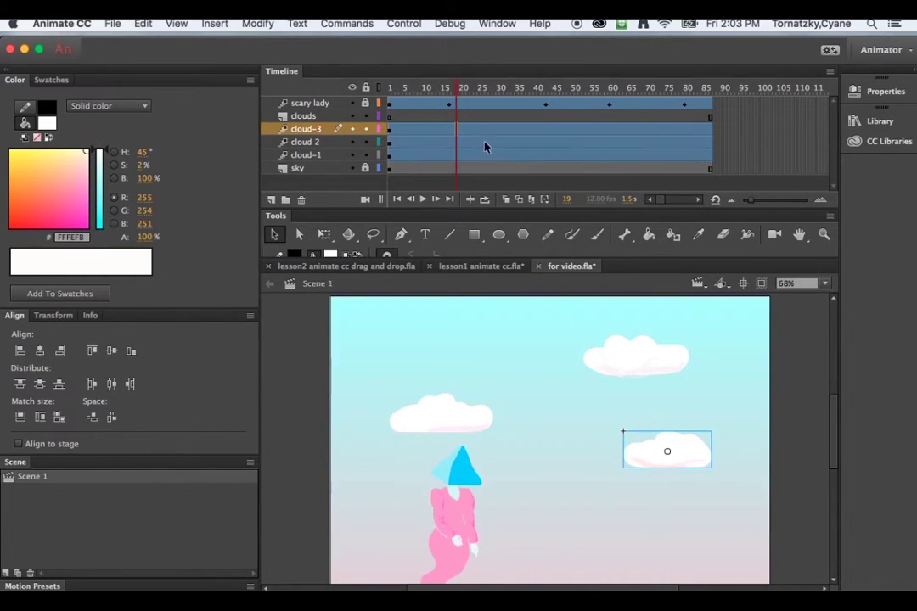
click(525, 134)
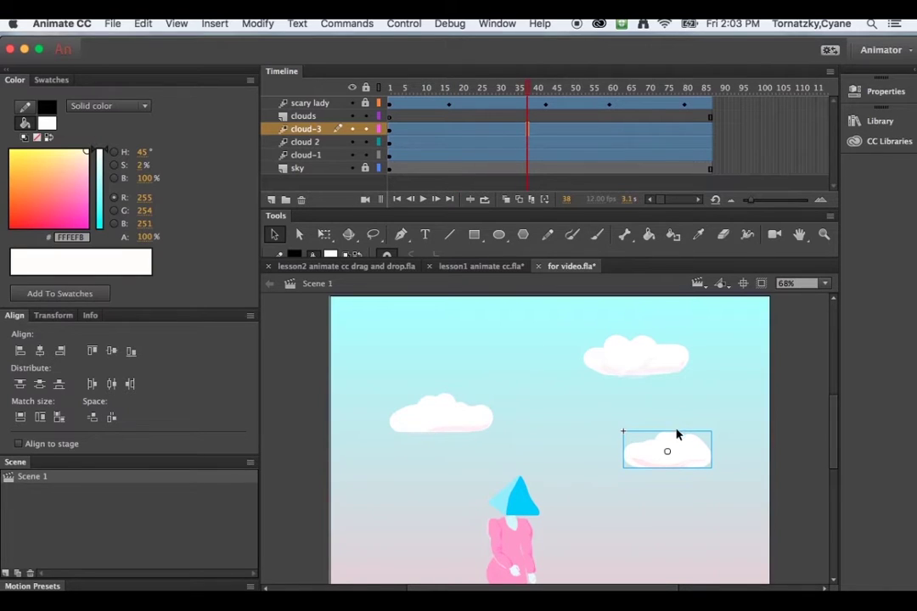
drag(681, 441, 685, 435)
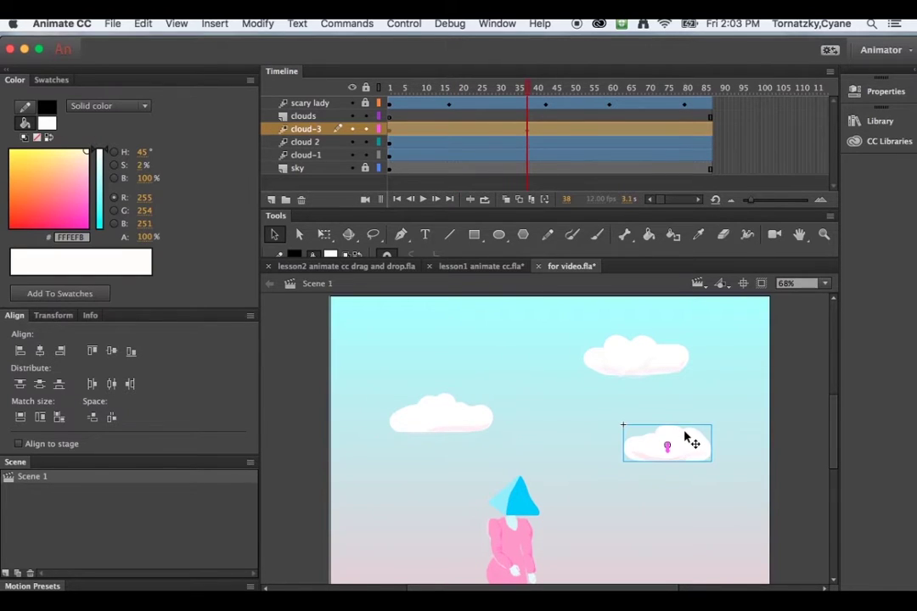
click(634, 130)
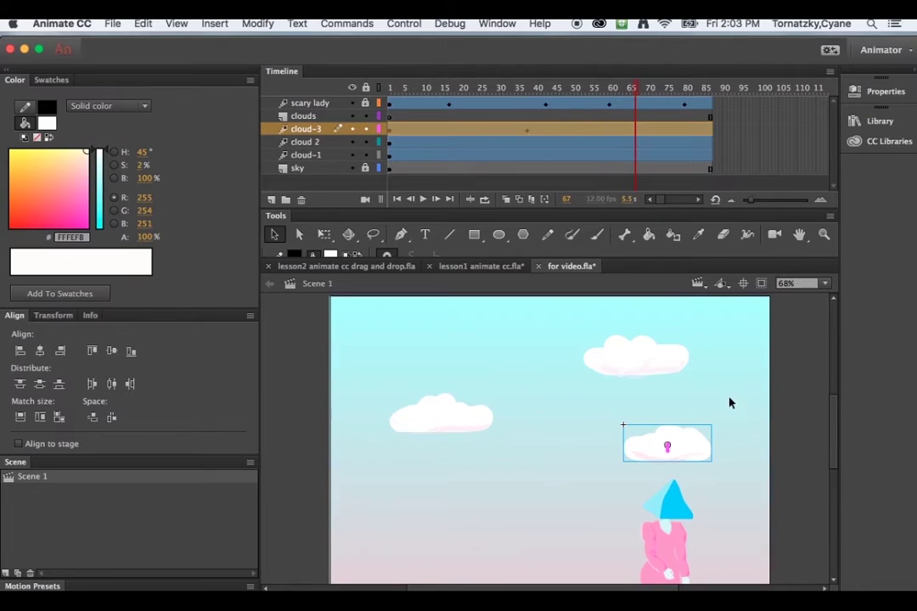
mouse_move(709, 450)
mouse_down()
mouse_move(717, 450)
mouse_move(713, 437)
mouse_up()
Animate the cloud 2 layer by moving its cloud slightly to the right at frame 17 and again at frame 54.
click(451, 141)
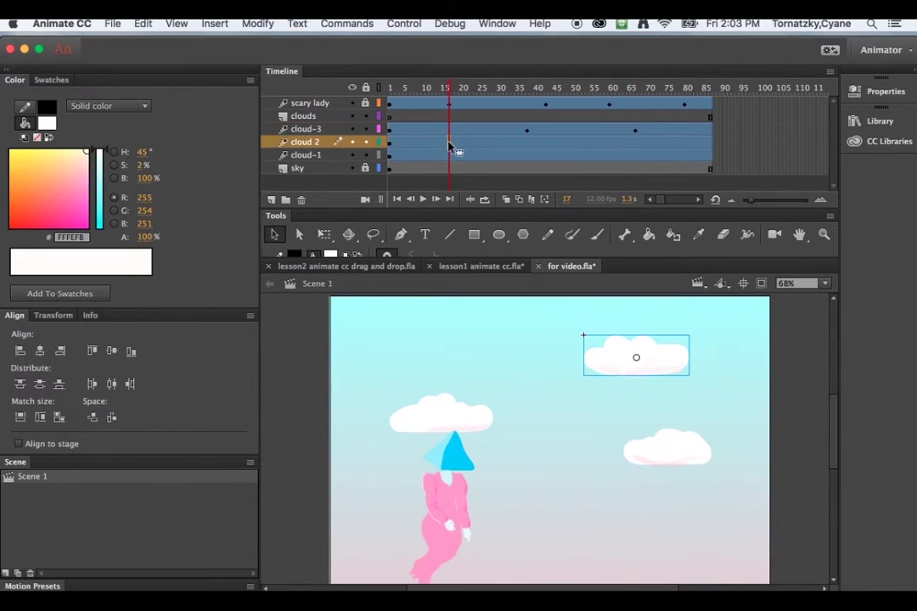
drag(607, 363, 614, 365)
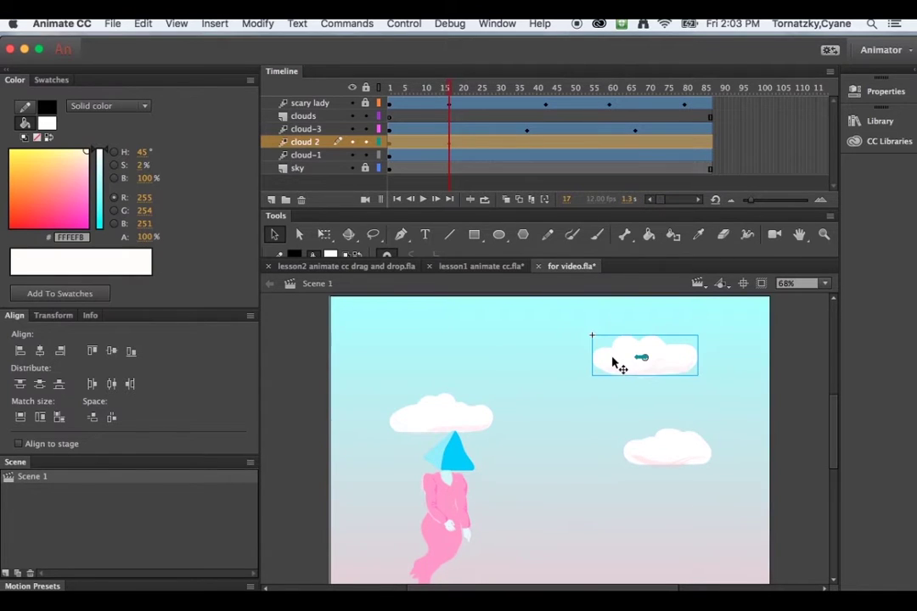
click(585, 150)
mouse_move(688, 360)
mouse_down()
mouse_move(701, 360)
mouse_move(695, 353)
mouse_up()
Animate the cloud-1 layer by moving its cloud slightly to the right at frame 12 and again at frame 61.
click(431, 156)
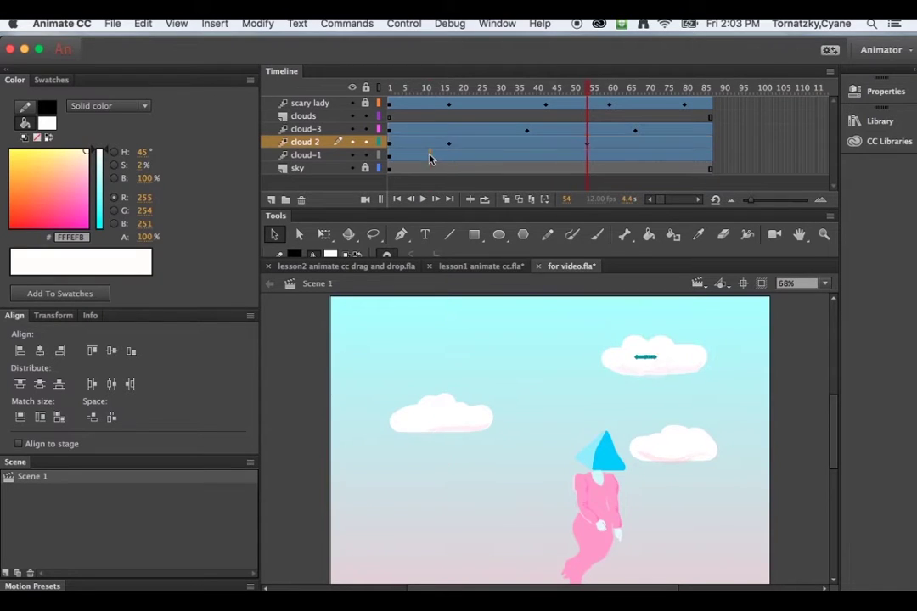
drag(448, 413, 454, 413)
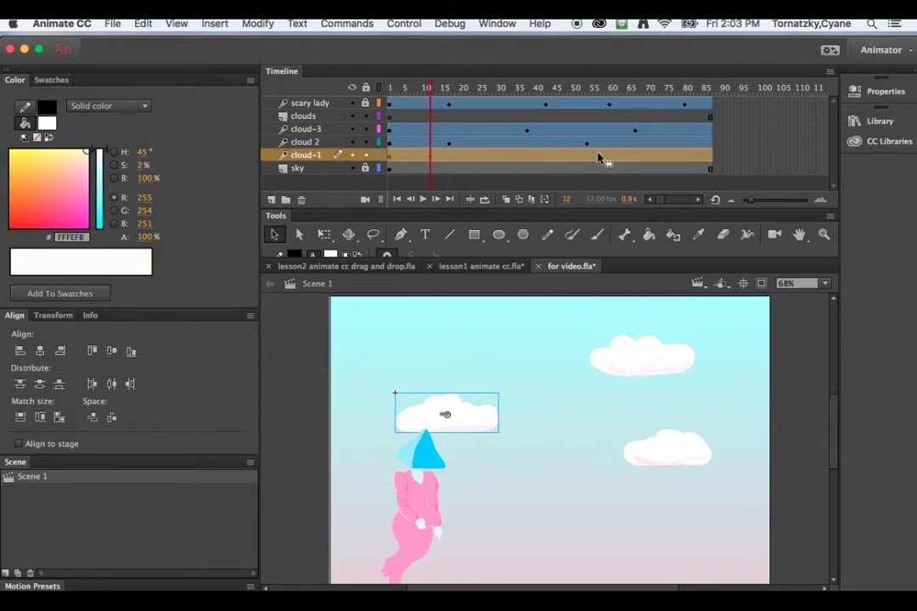
click(617, 158)
drag(480, 411, 491, 410)
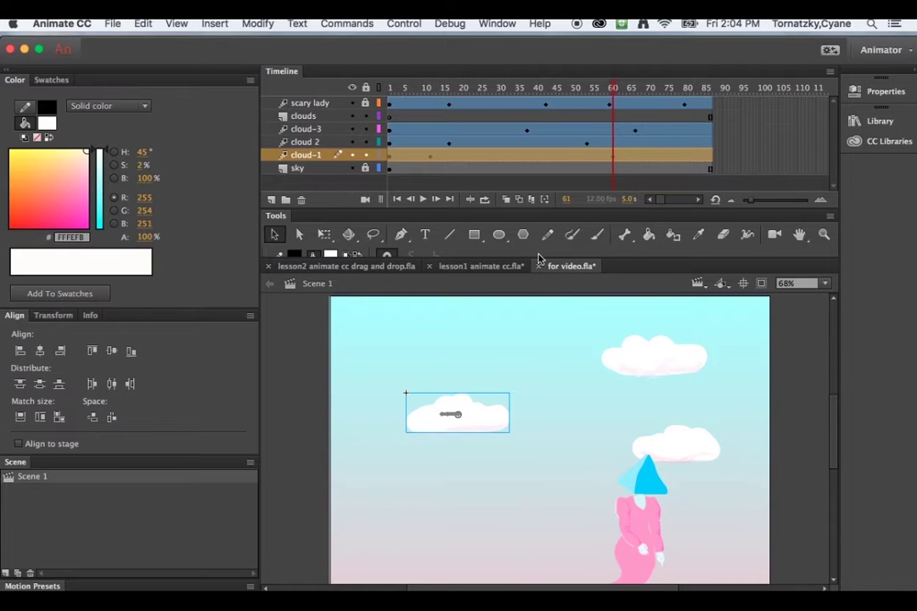
Reduce the timeline's height, play the animation from frame 1 and save the document.
drag(538, 254, 538, 224)
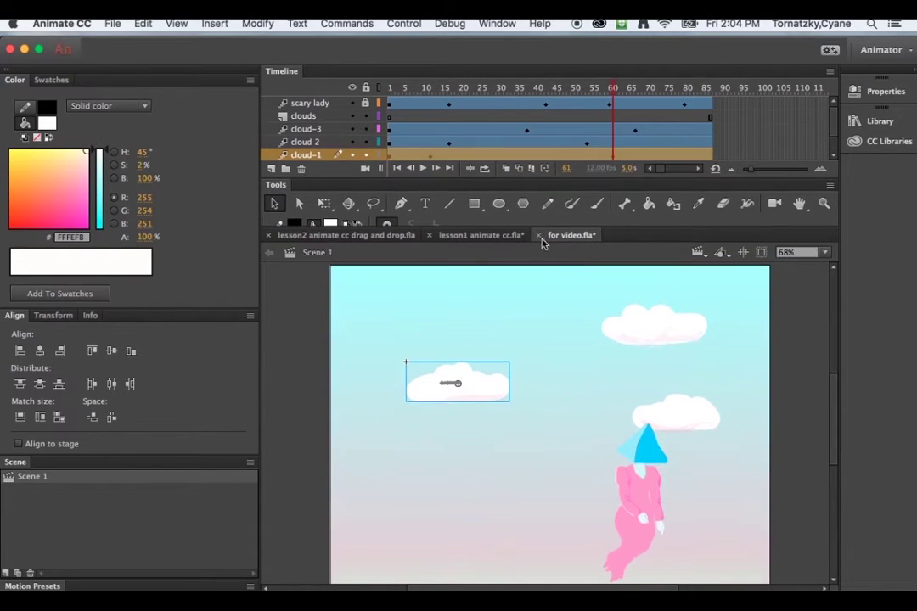
drag(618, 81, 358, 78)
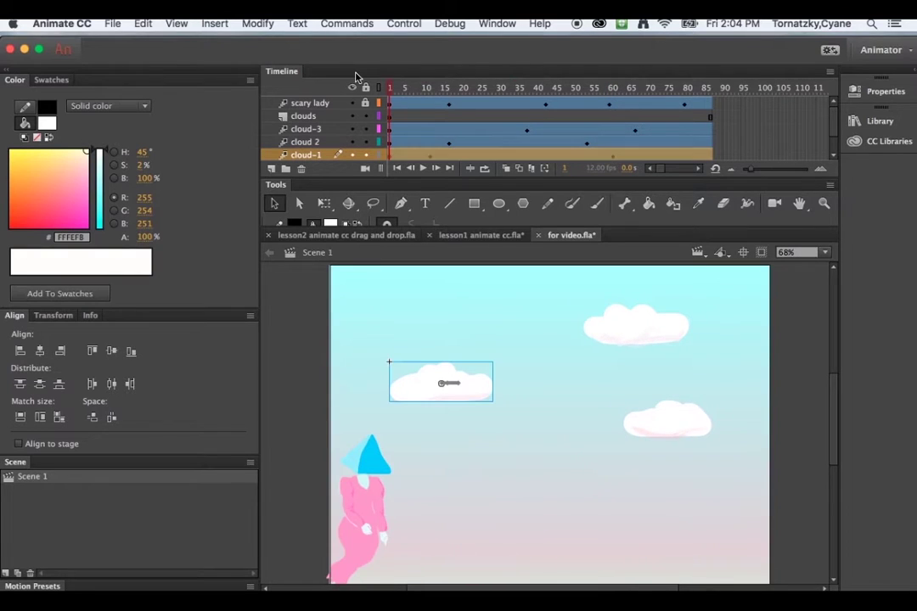
key(Return)
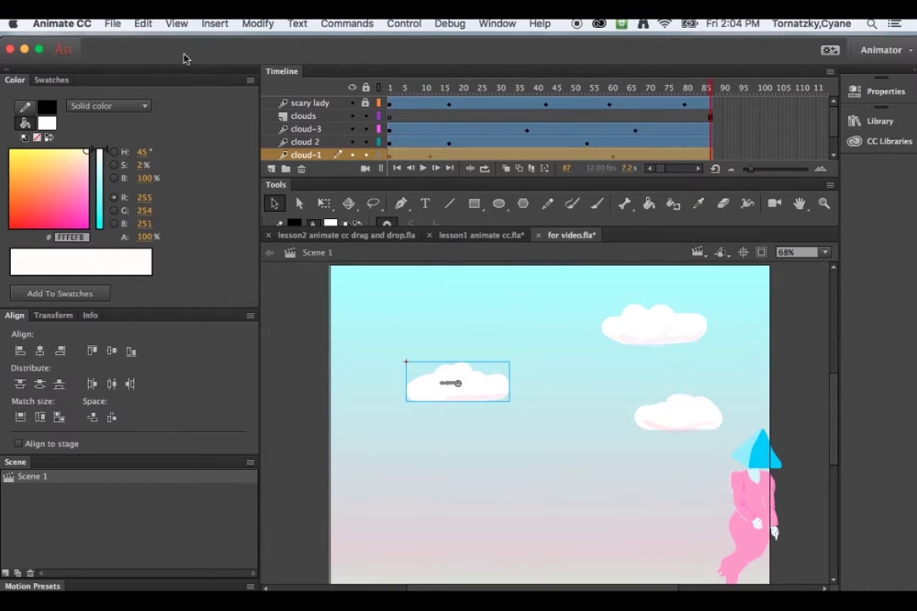
click(113, 24)
click(119, 129)
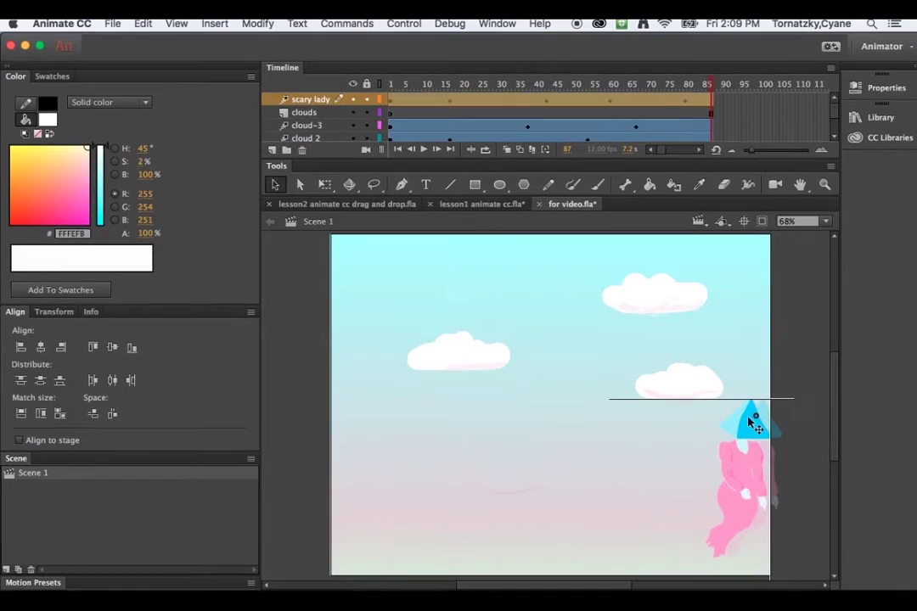
Move the scary lady off the left side of the stage at frame 1 and off its right side at frame 87.
key(ctrl+v)
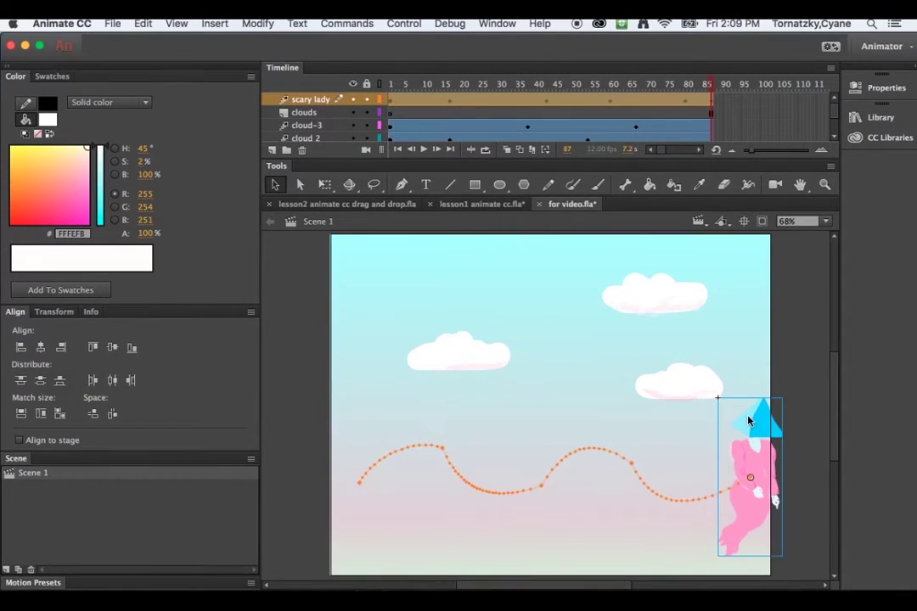
click(748, 420)
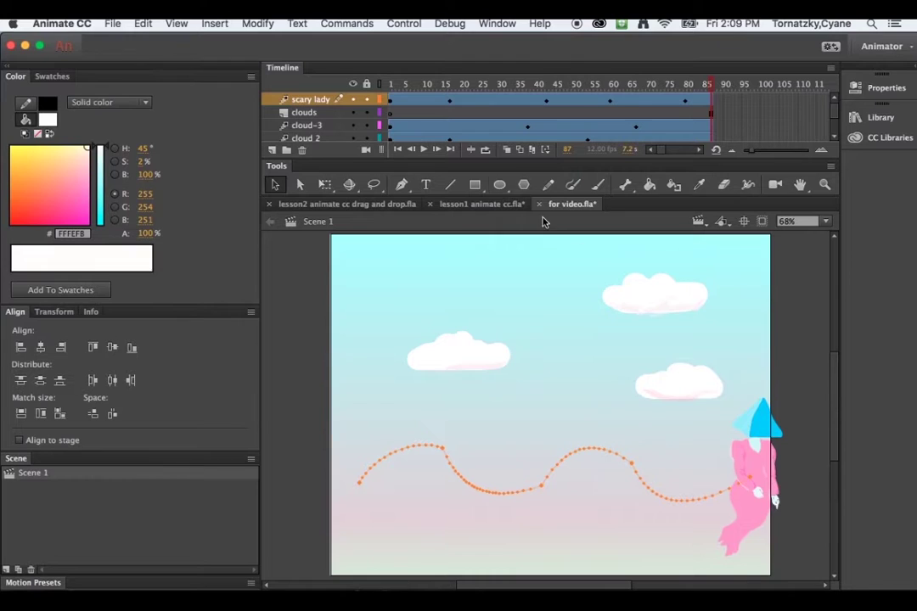
click(389, 101)
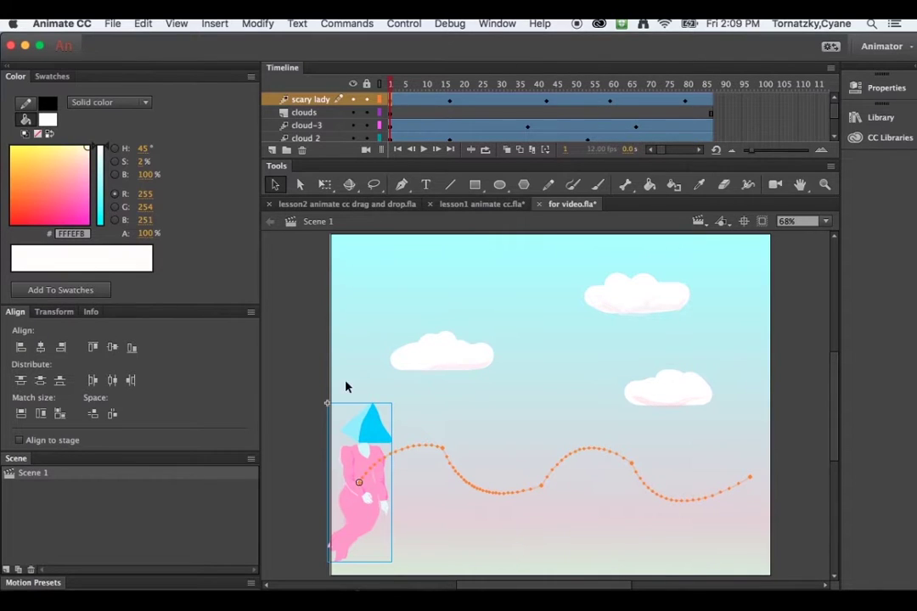
drag(364, 423, 289, 424)
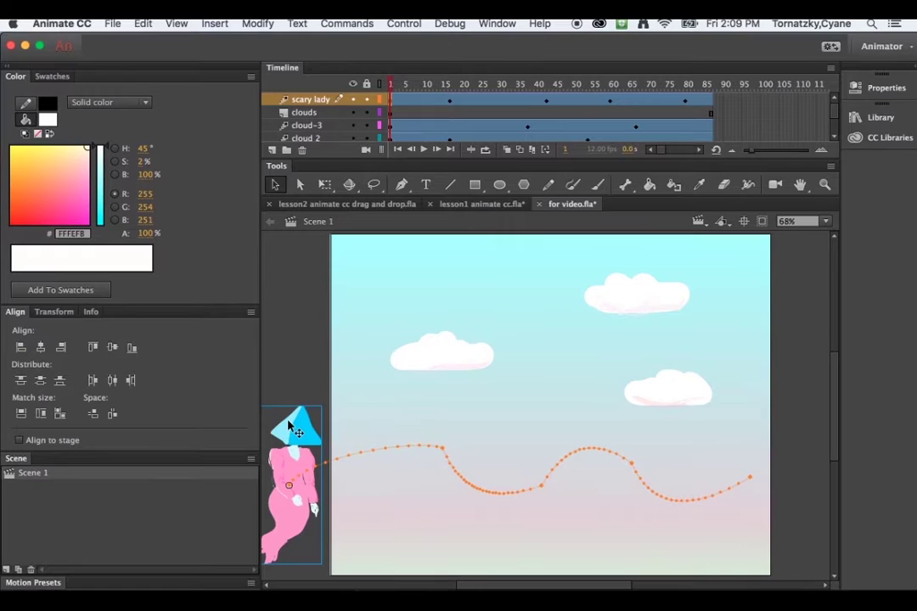
key(Return)
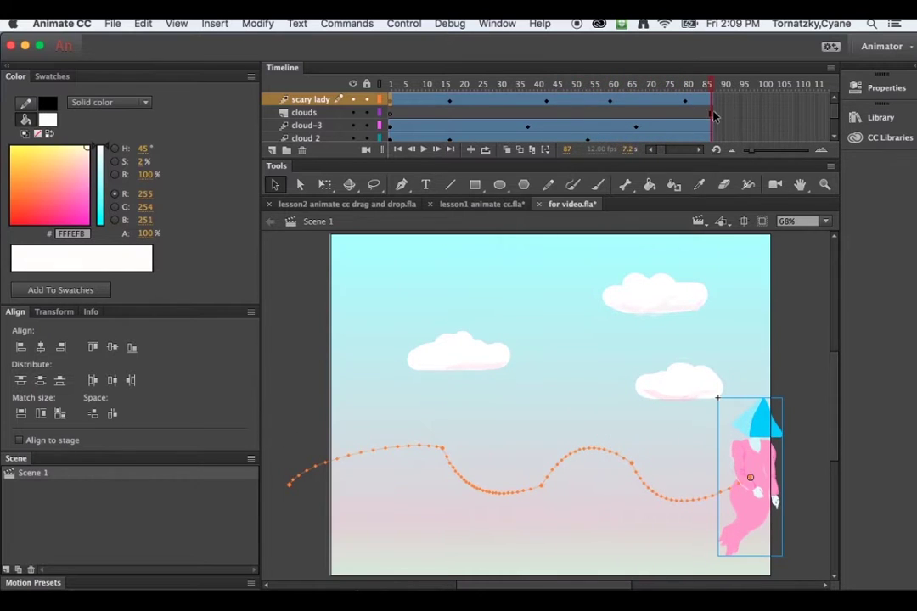
drag(767, 450, 818, 449)
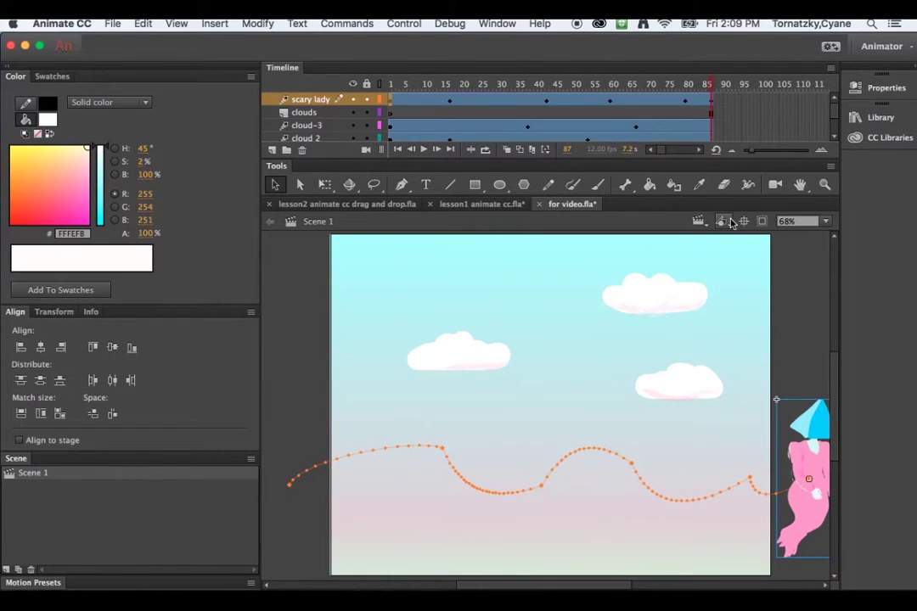
key(Return)
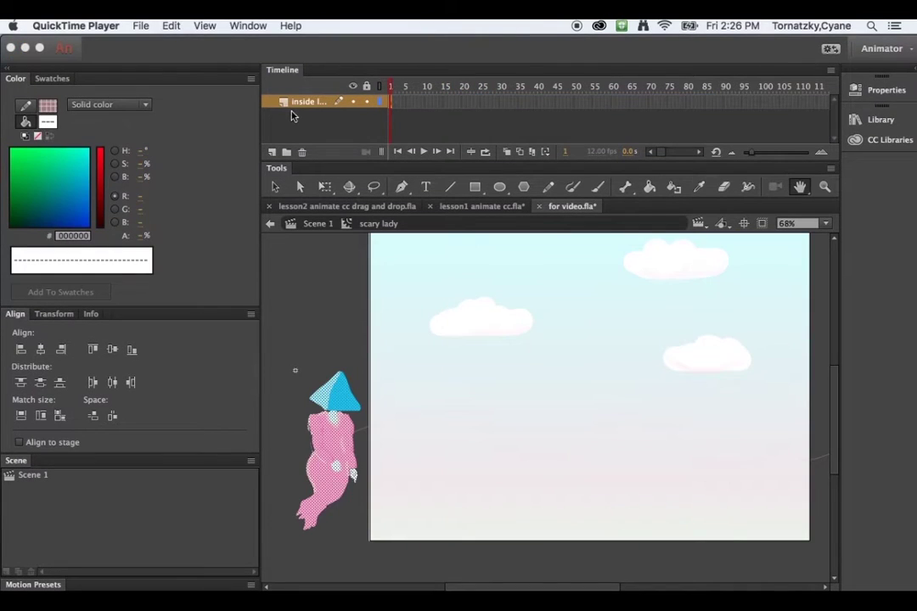
Rename the layer inside the scary lady symbol as inside scary layer.
click(303, 102)
double_click(303, 102)
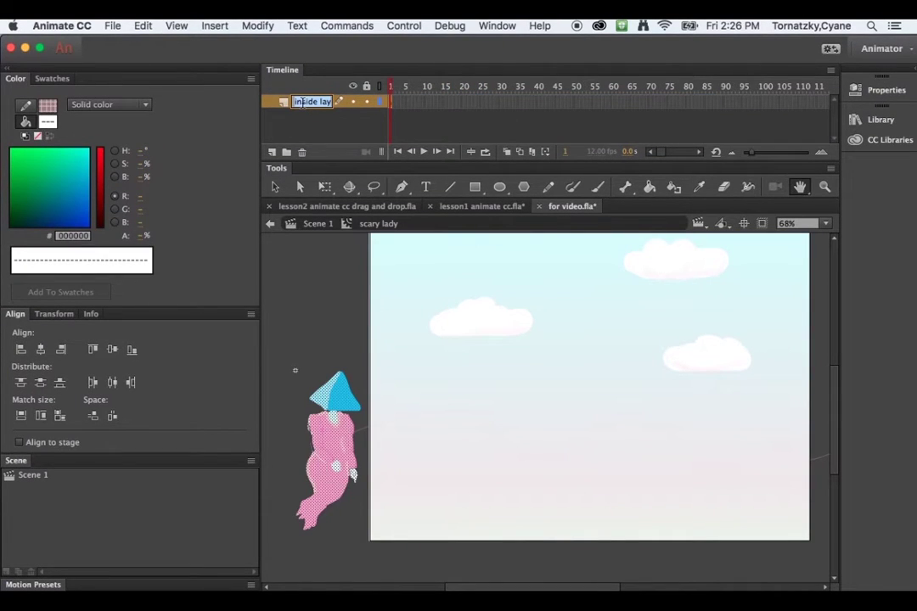
click(321, 102)
text(er)
key(super+a)
text(inside scary layer)
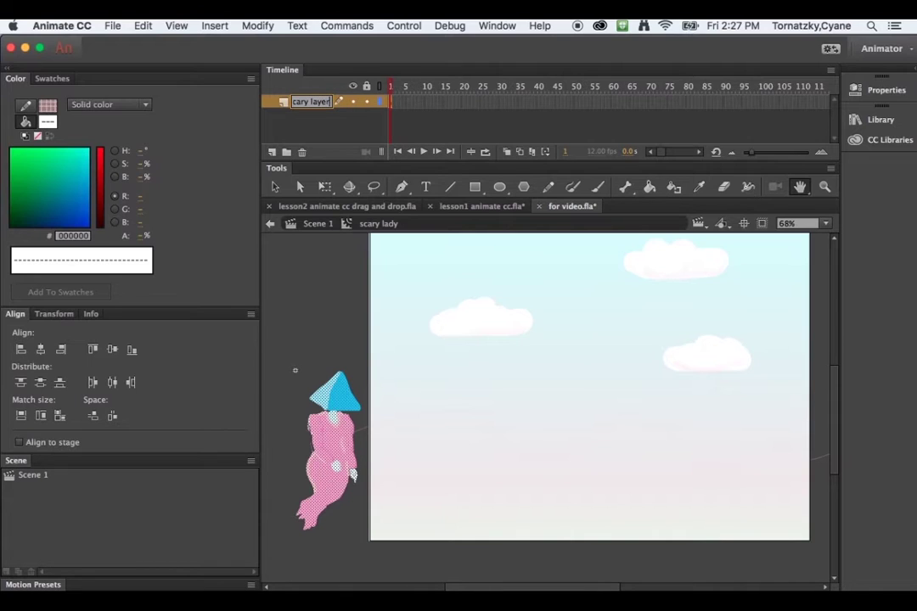
key(Return)
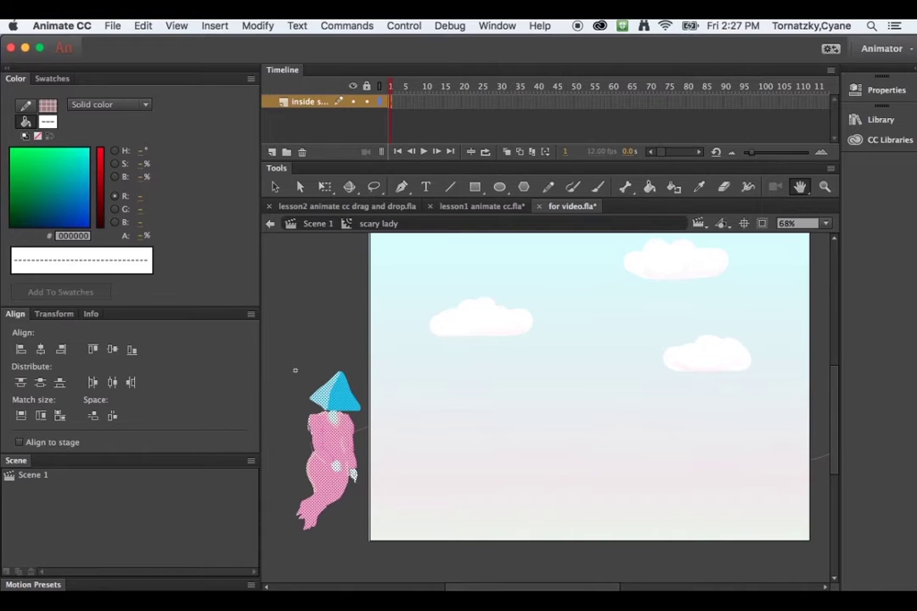
Compare the scary lady symbol's own timeline with Scene 1's, and check the lady's position at frame 10 of Scene 1.
click(318, 225)
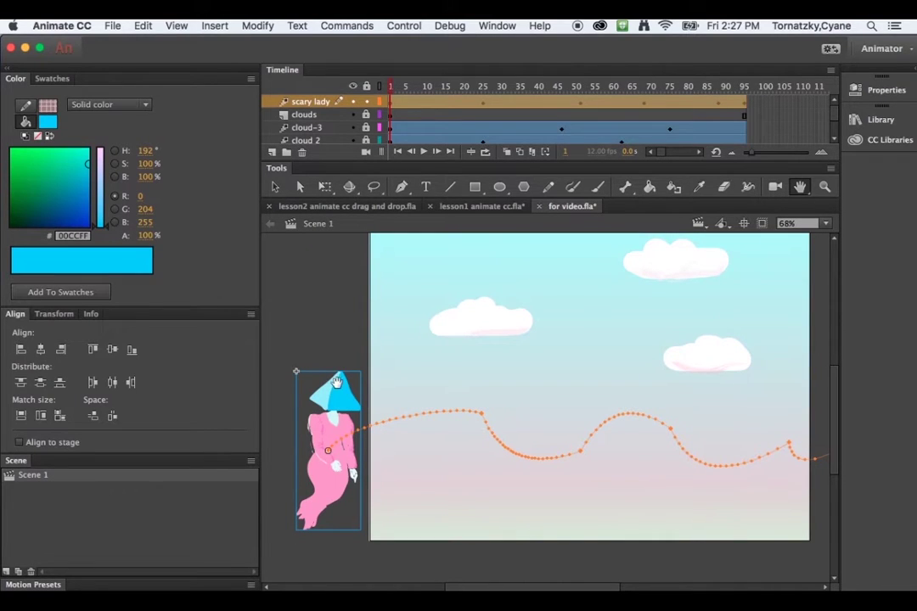
double_click(341, 395)
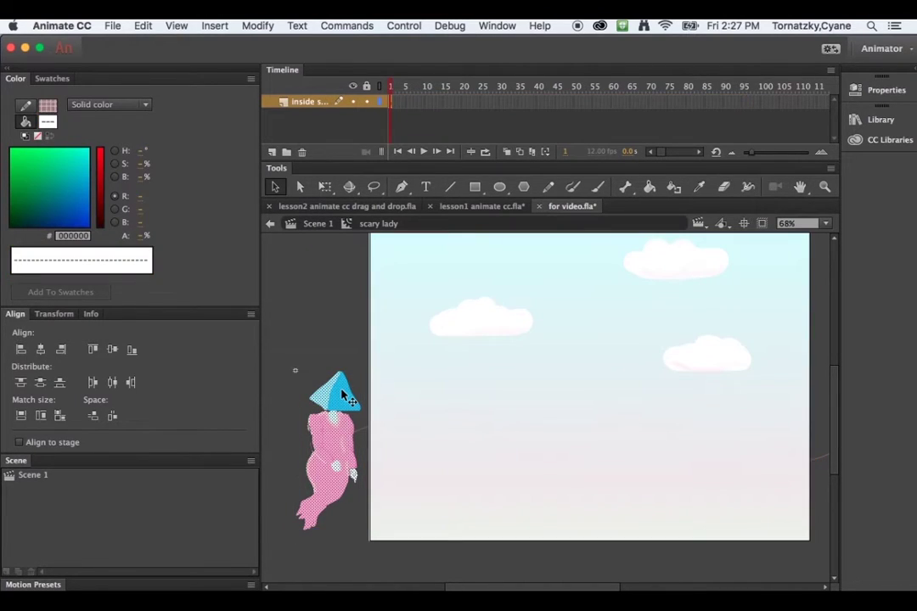
click(315, 223)
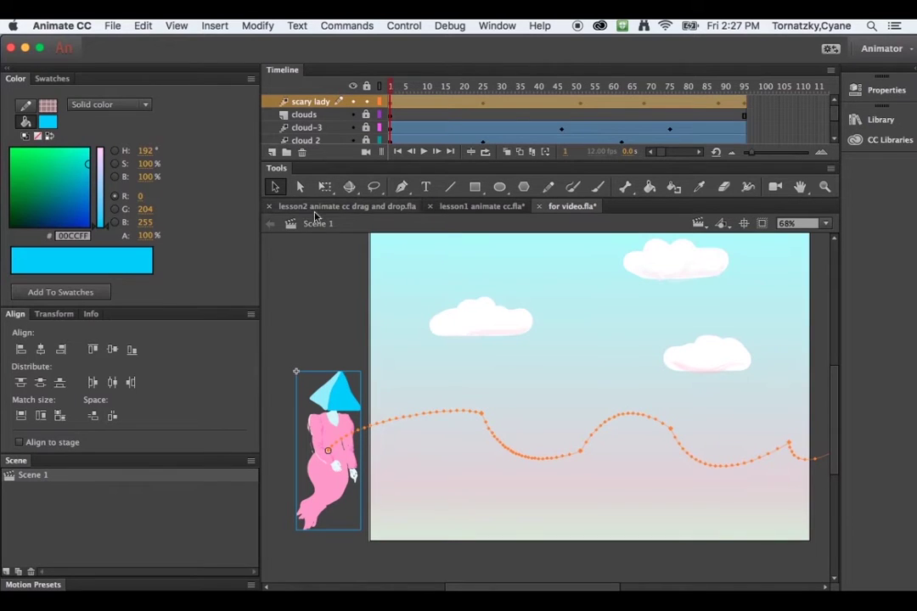
click(393, 106)
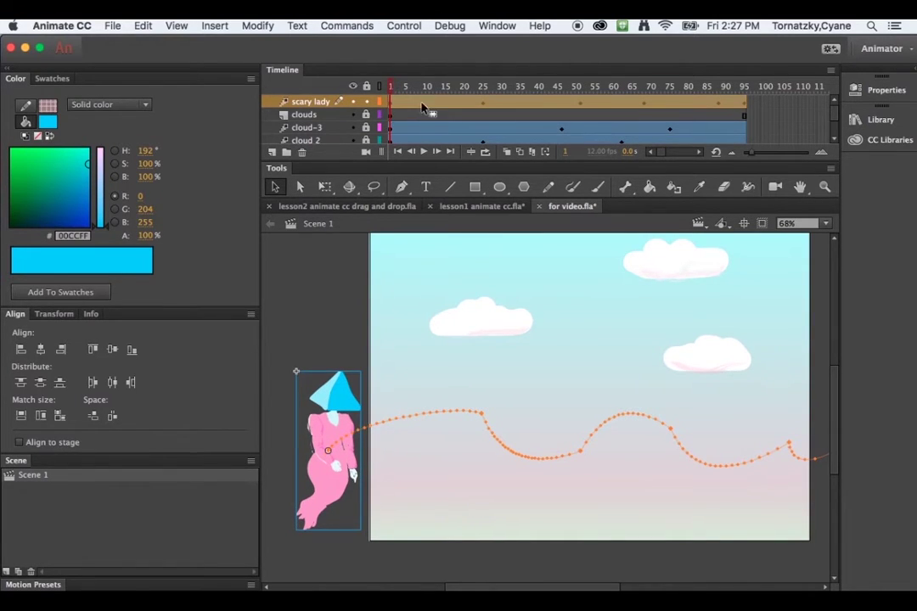
click(426, 103)
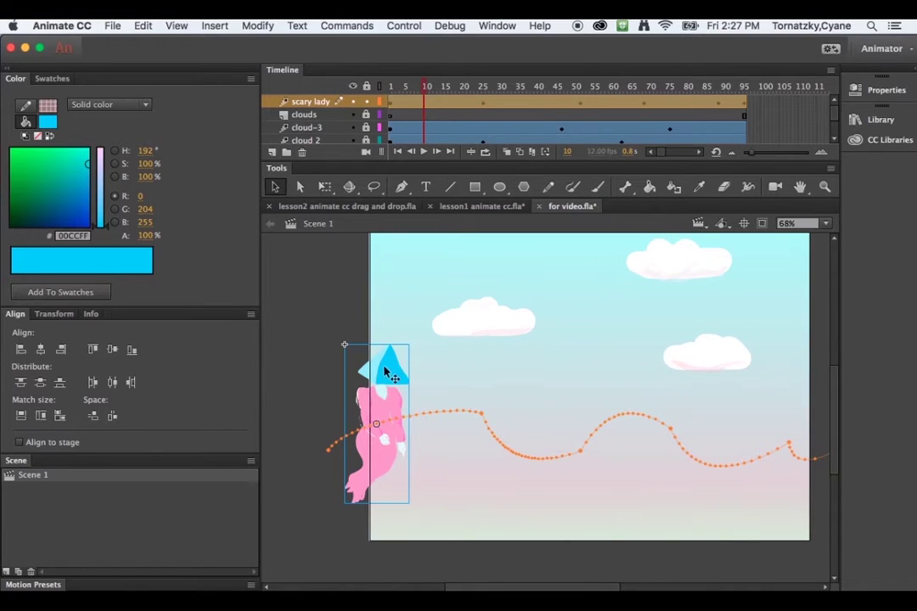
click(381, 88)
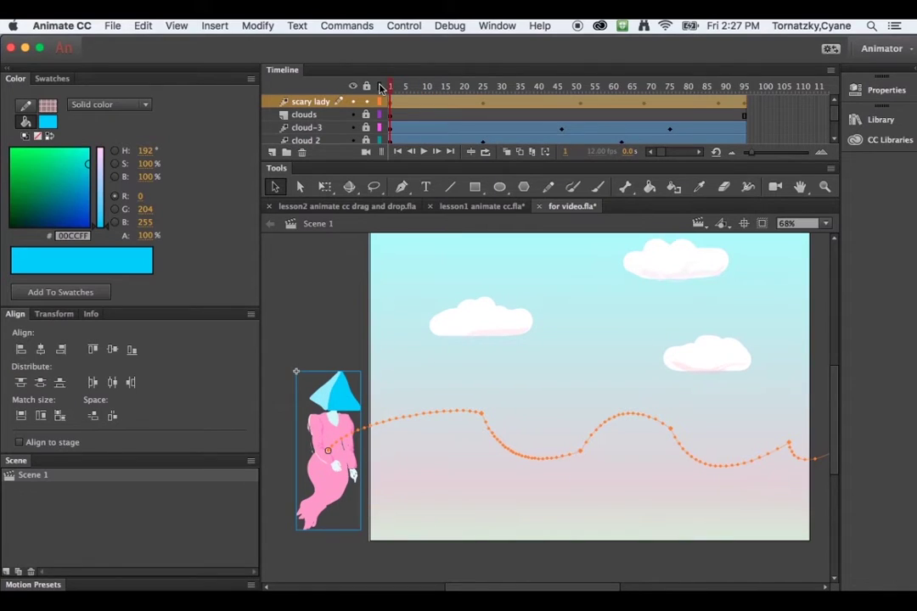
Open the scary lady symbol for editing and zoom in on the lower part of her body.
double_click(333, 412)
scroll(340, 403, down, 1)
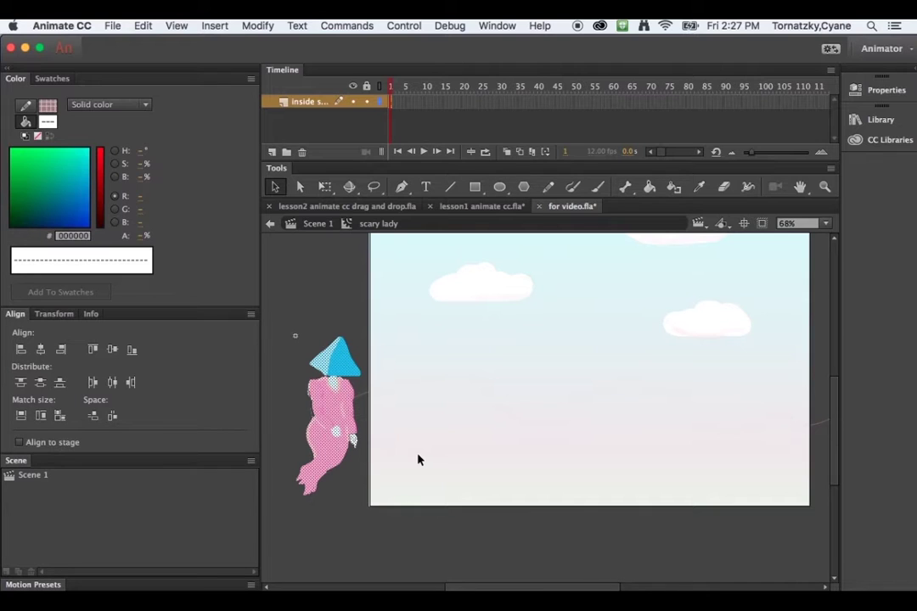
click(824, 186)
drag(286, 314, 401, 515)
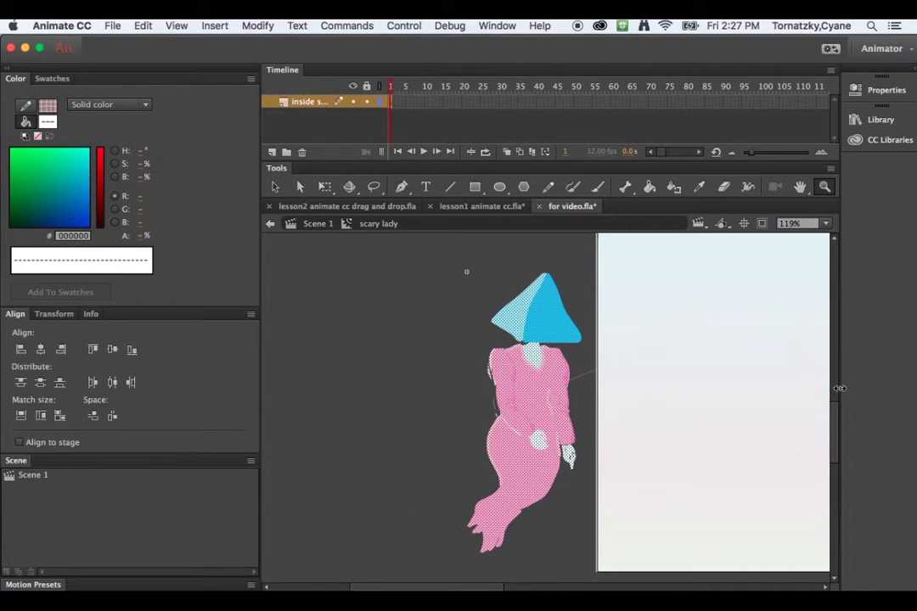
click(544, 317)
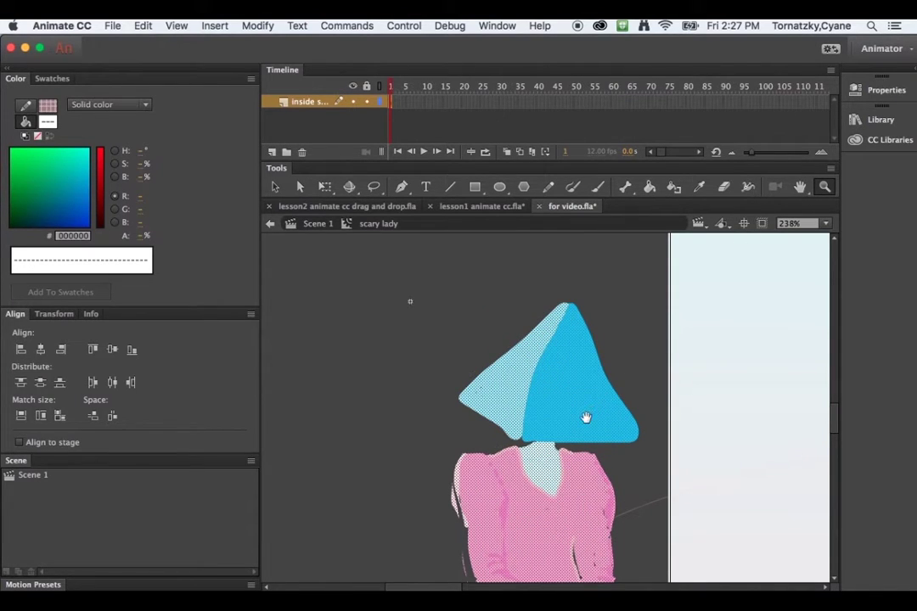
scroll(587, 418, down, 5)
scroll(523, 376, down, 5)
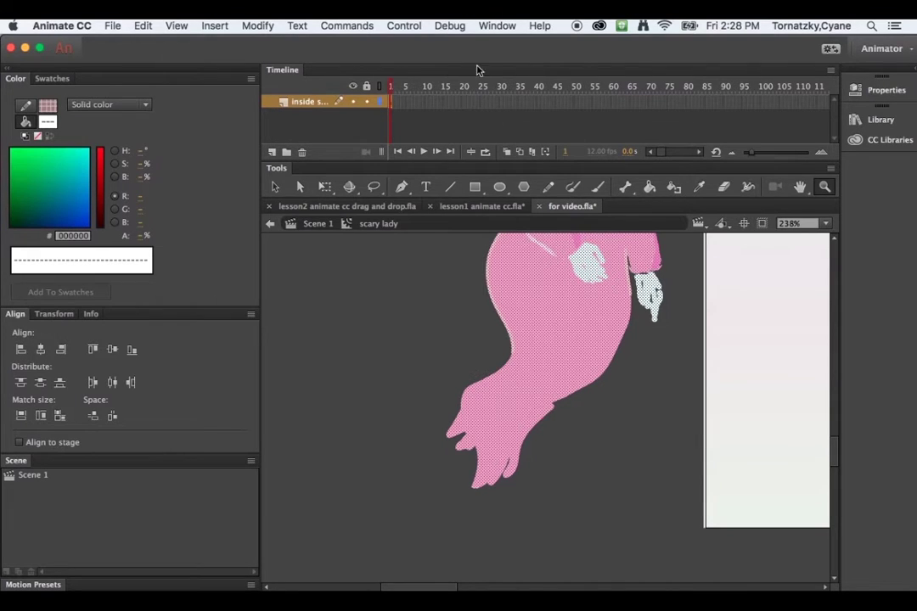
Enlarge the width of the frames in the scary lady symbol's timeline.
click(831, 72)
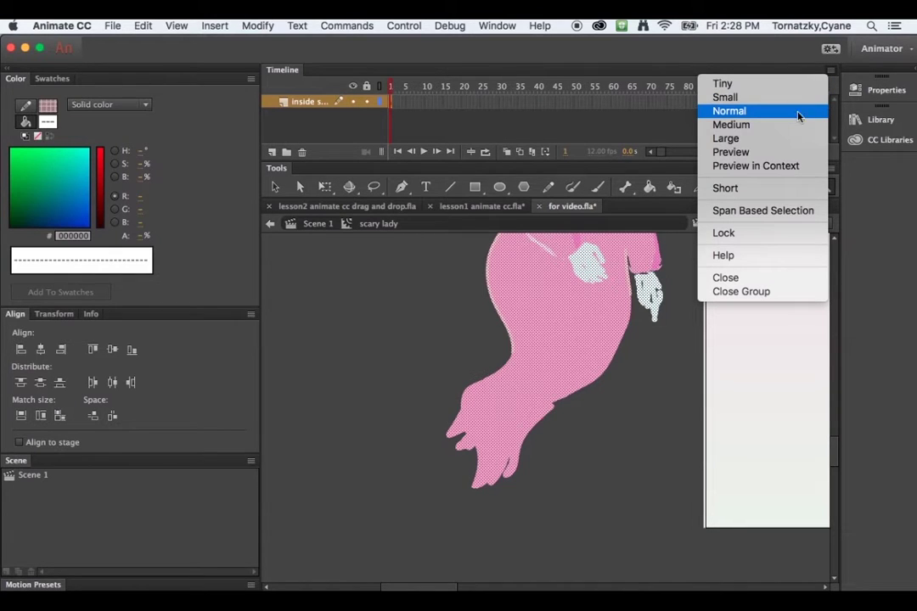
click(792, 132)
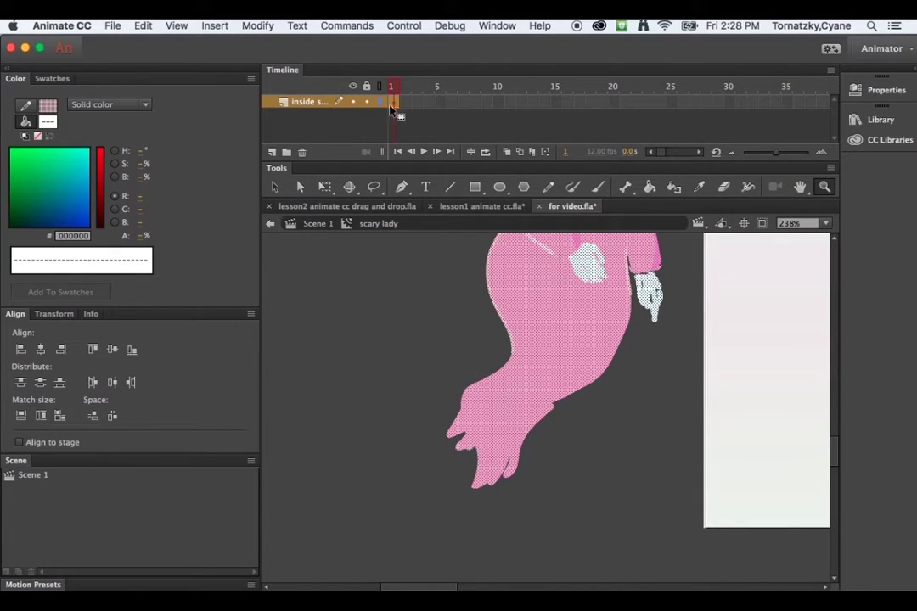
drag(403, 103, 473, 106)
drag(398, 108, 409, 108)
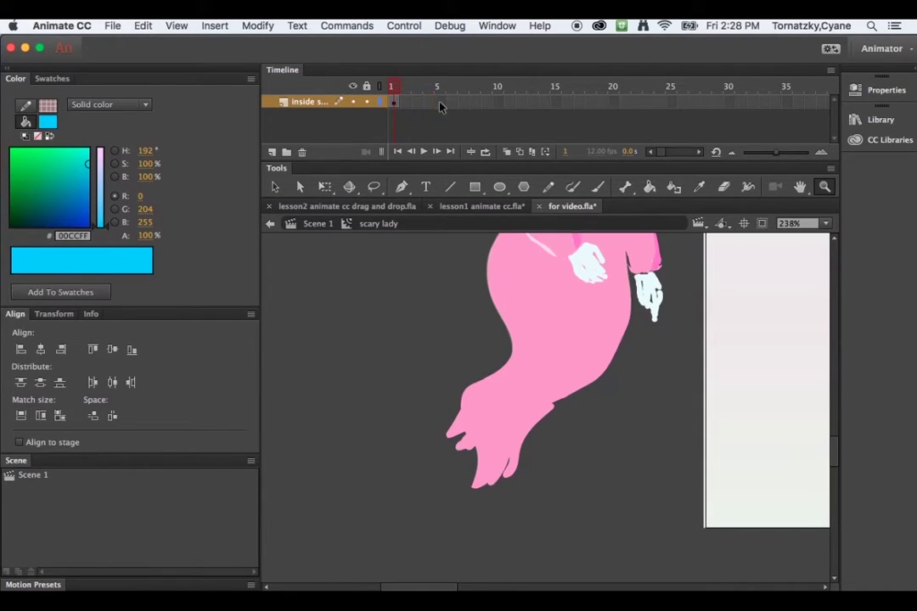
drag(481, 104, 397, 106)
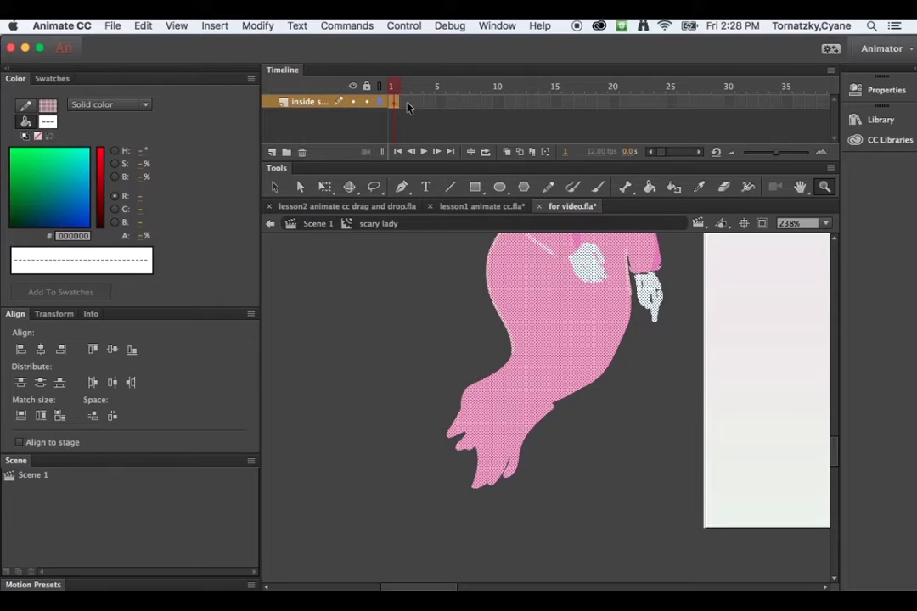
click(408, 105)
click(432, 104)
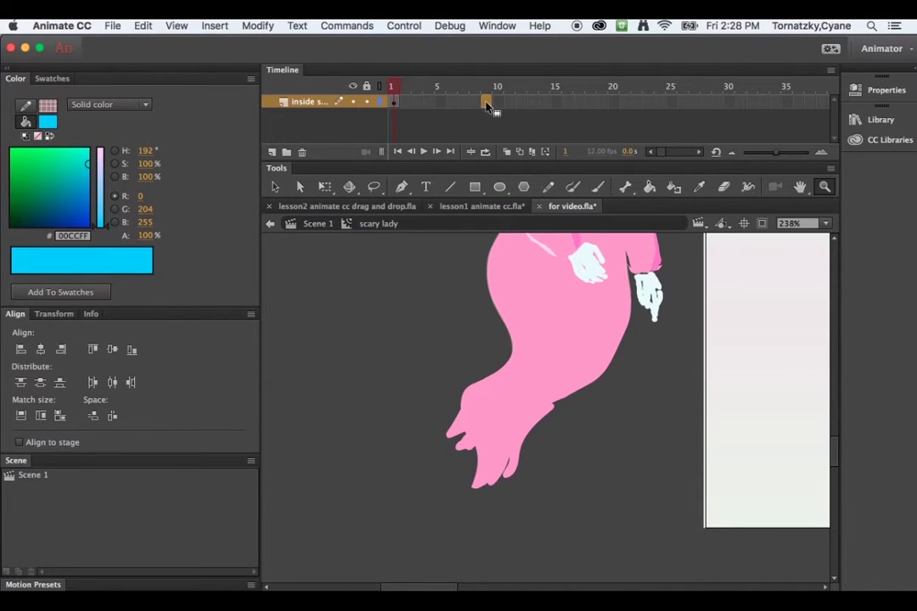
click(406, 103)
click(394, 103)
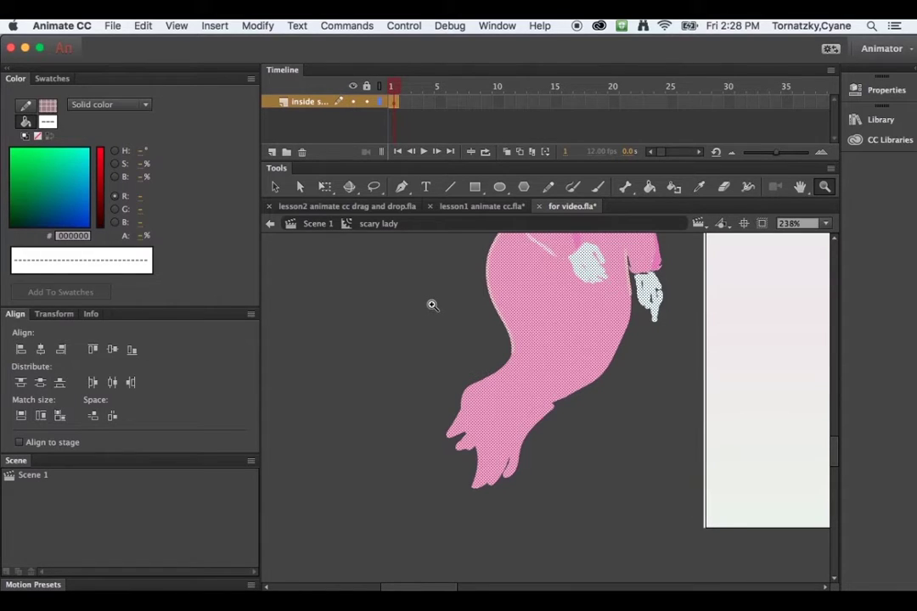
click(404, 103)
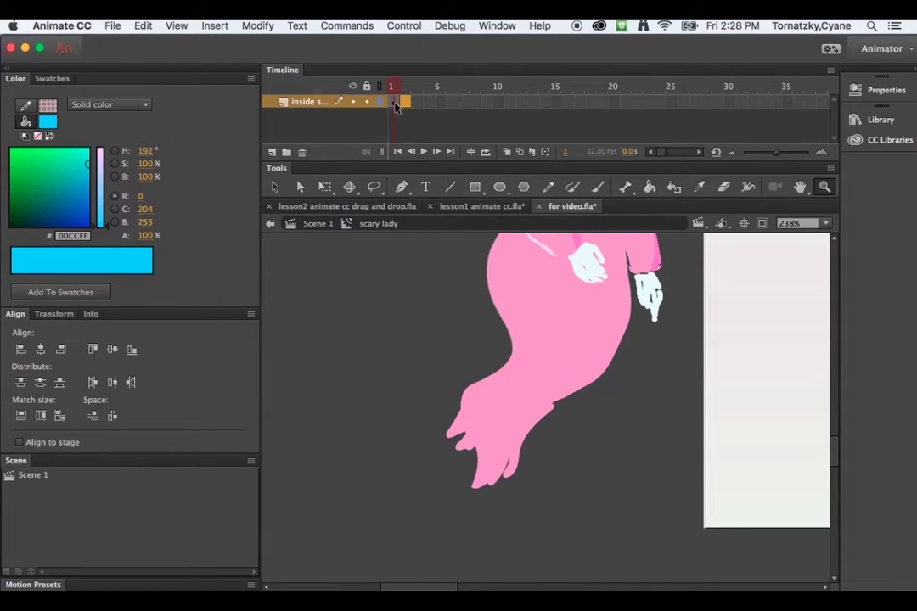
click(396, 103)
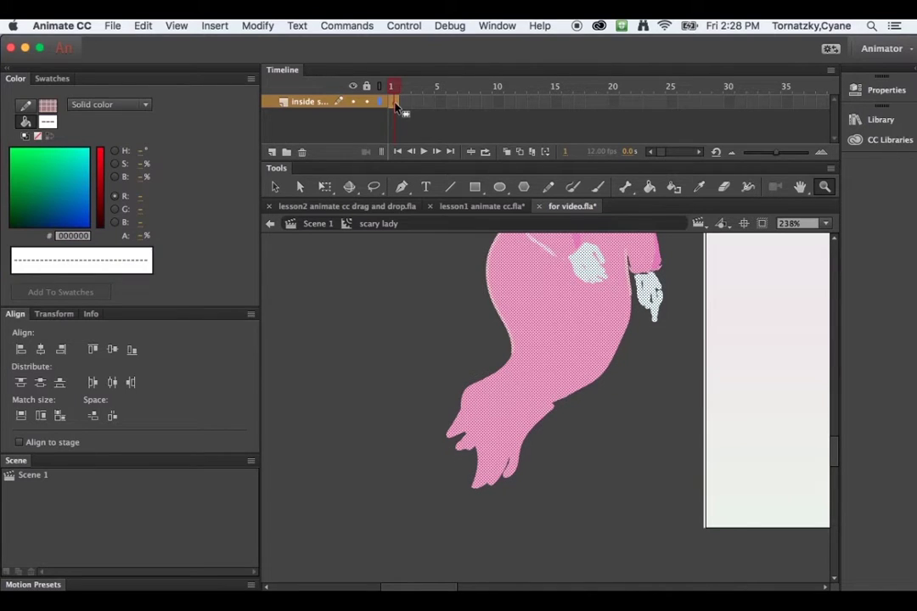
Insert a keyframe at frame 2 of the layer inside the scary lady symbol.
click(405, 103)
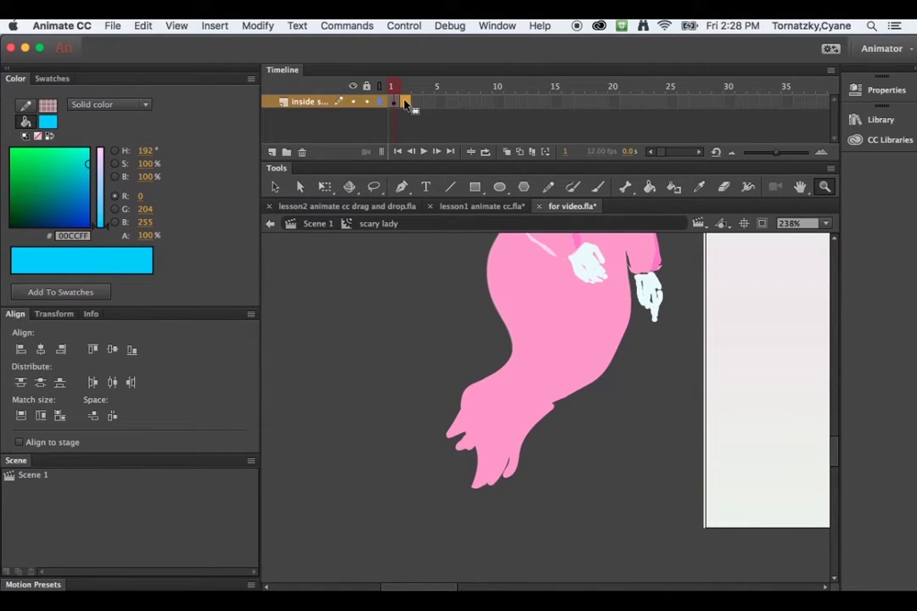
drag(407, 103, 421, 103)
drag(441, 105, 404, 105)
click(215, 26)
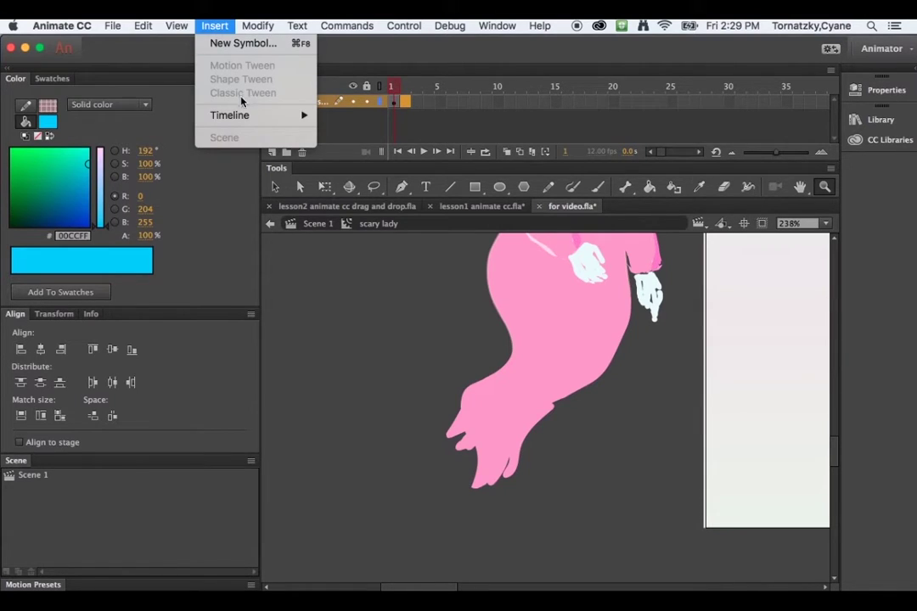
mouse_move(245, 114)
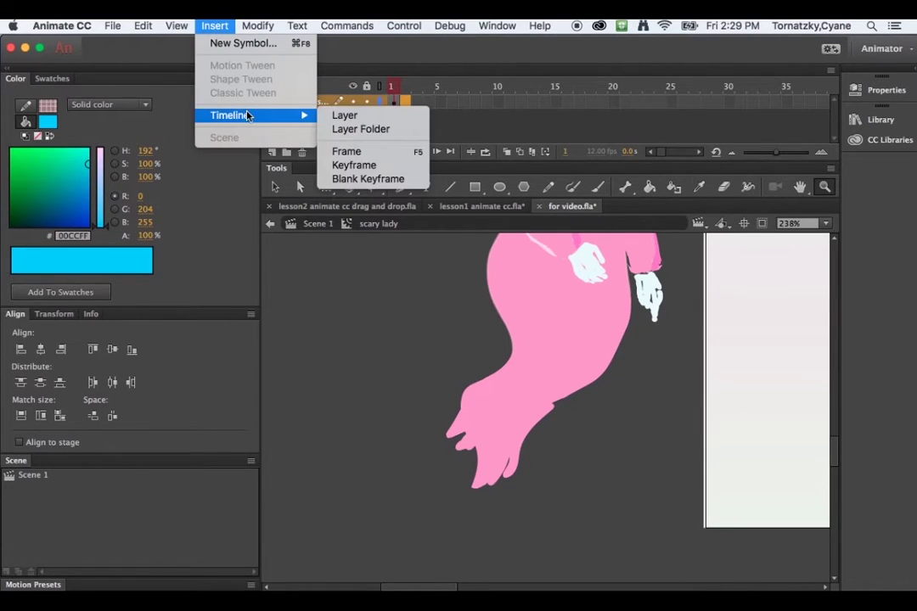
click(353, 166)
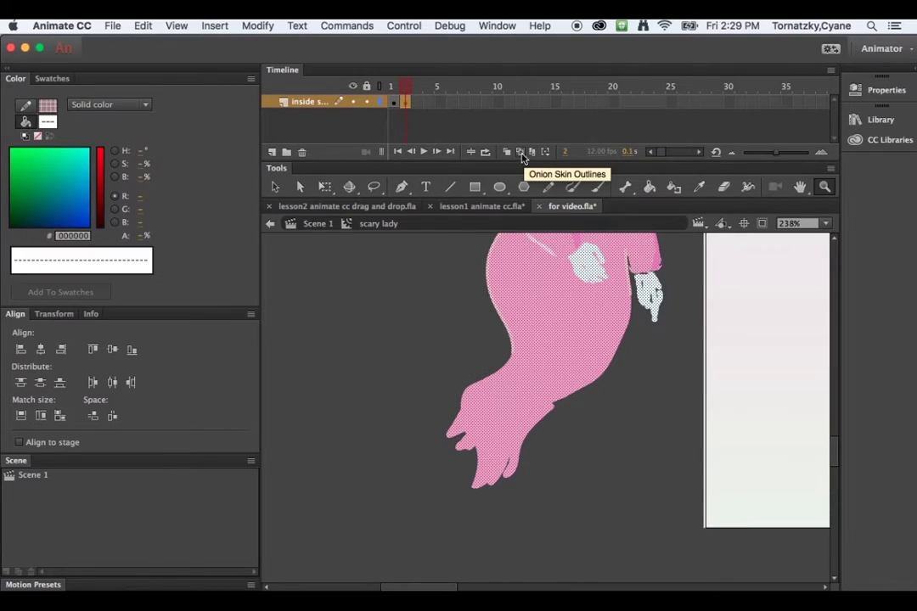
Enable onion skin outlines and erase slivers from both edges of the lower dress on frame 2 with the largest round eraser.
click(518, 154)
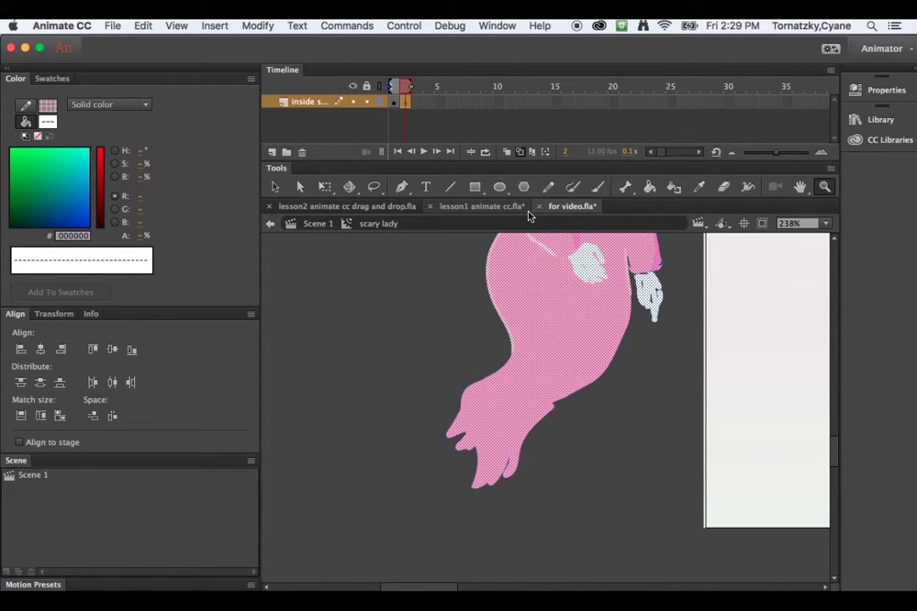
key(e)
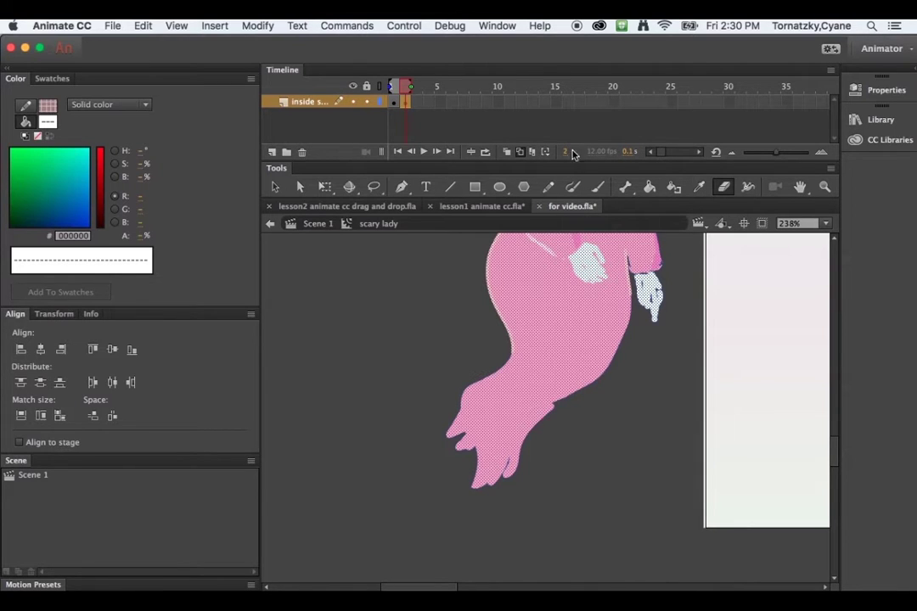
mouse_move(574, 194)
mouse_down()
mouse_move(573, 240)
mouse_move(574, 222)
mouse_up()
click(439, 213)
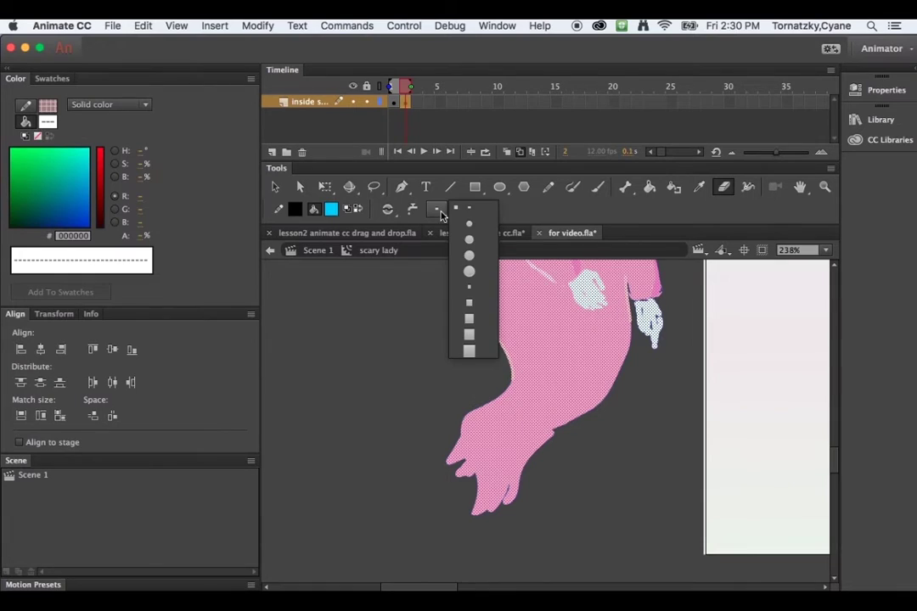
click(469, 269)
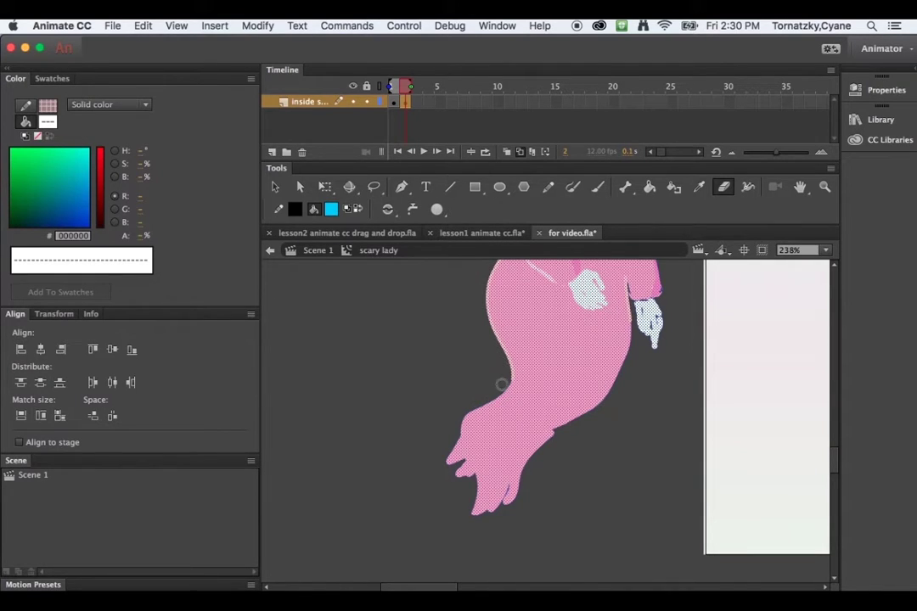
mouse_move(508, 381)
mouse_down()
mouse_move(456, 427)
mouse_move(501, 392)
mouse_move(447, 440)
mouse_up()
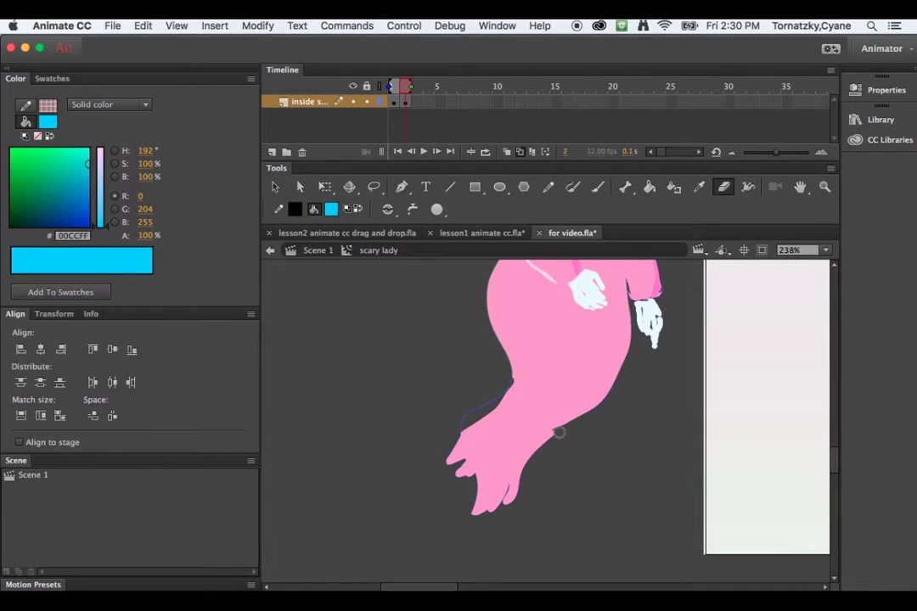
mouse_move(557, 432)
mouse_down()
mouse_move(508, 502)
mouse_move(556, 437)
mouse_move(572, 433)
mouse_up()
Sample the dress's pink, FF99CC, as the fill color for the Brush tool.
key(b)
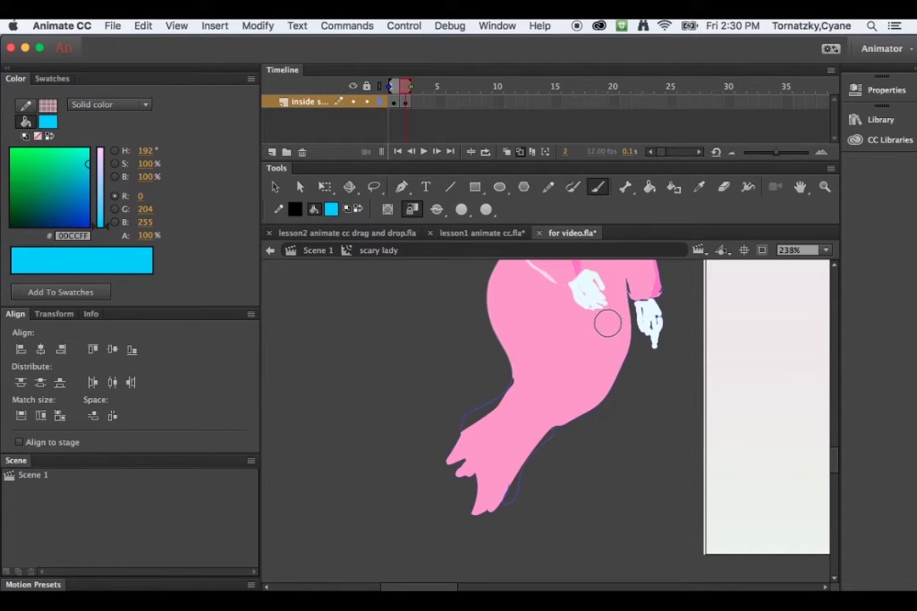
key(i)
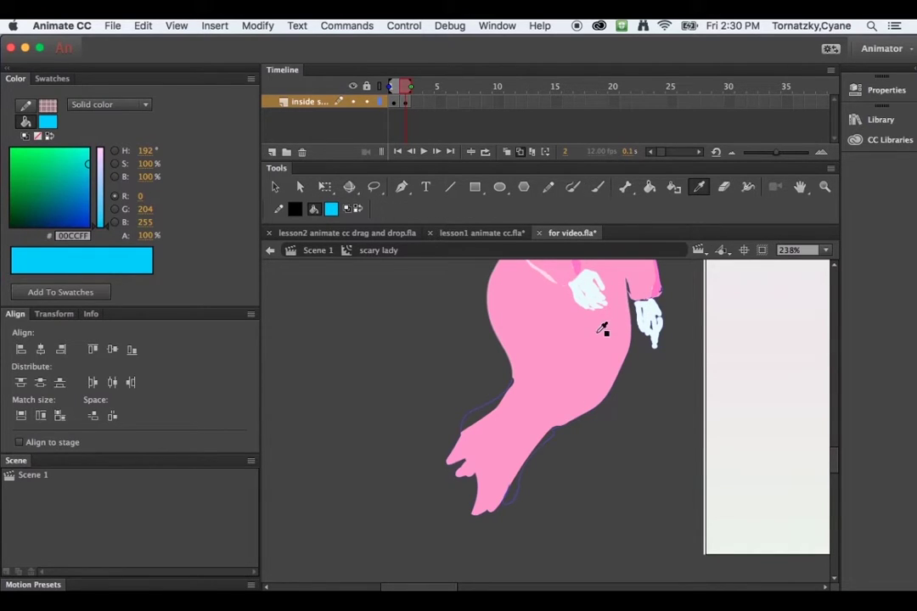
click(599, 343)
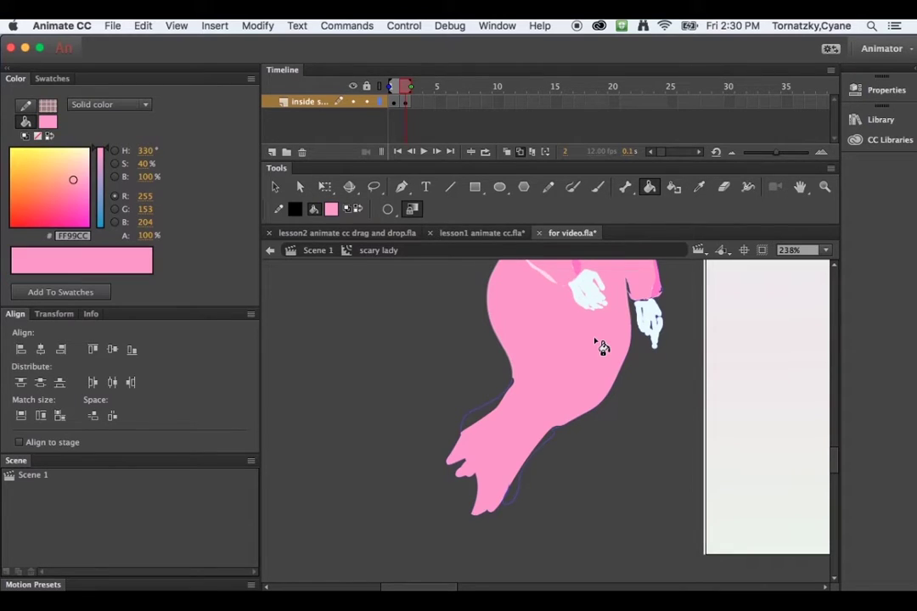
key(b)
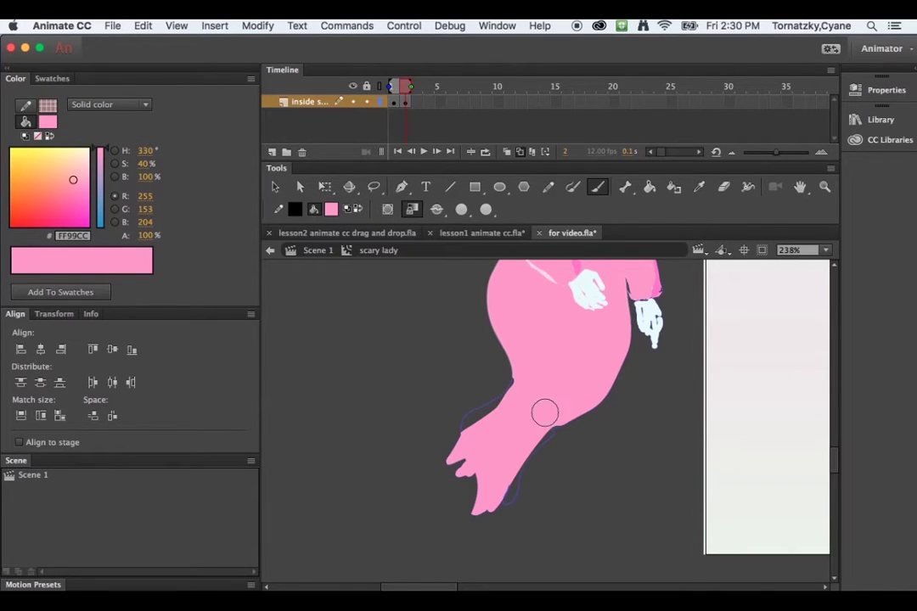
Reduce the round brush size and paint longer finger-like tips on the ragged hem of the dress on frame 2.
click(489, 214)
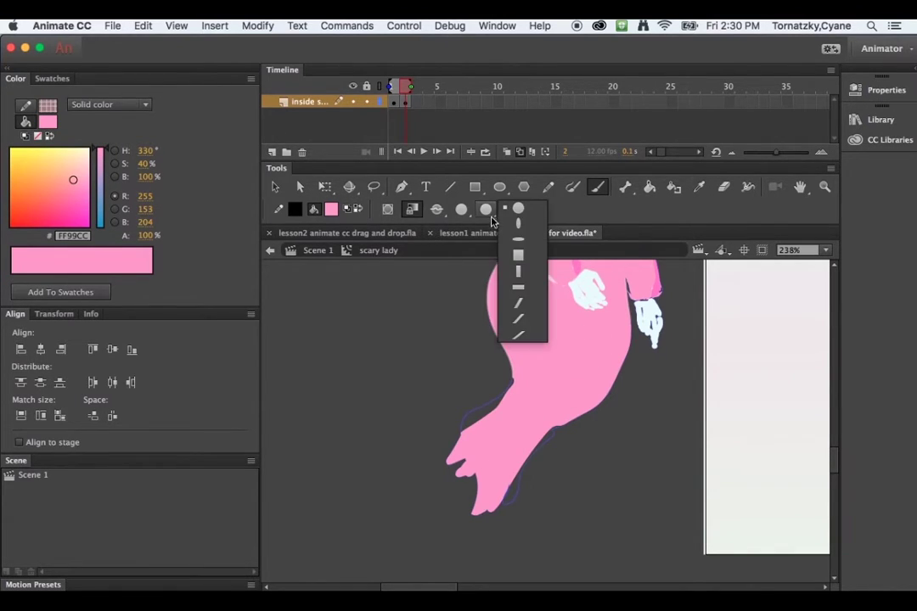
click(489, 216)
click(464, 216)
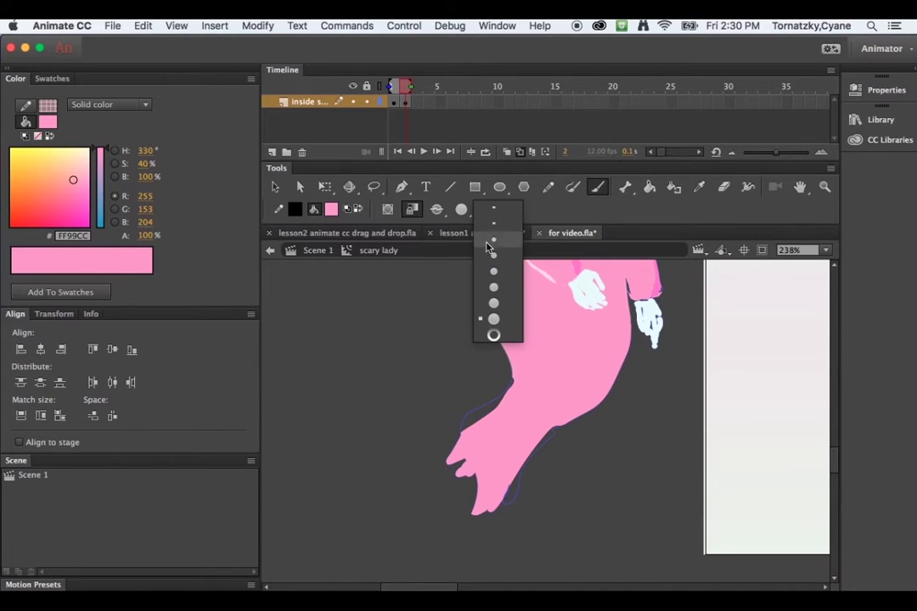
click(497, 289)
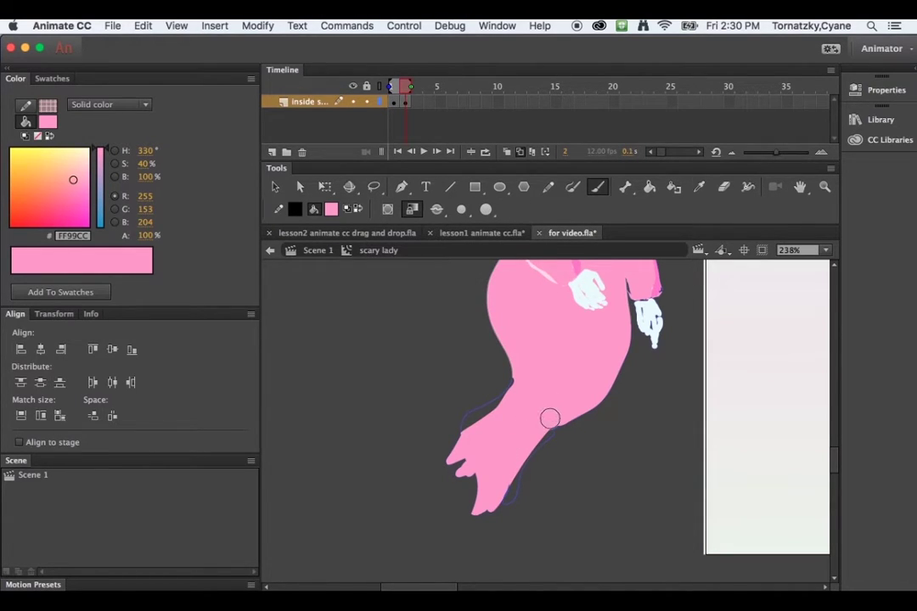
click(461, 209)
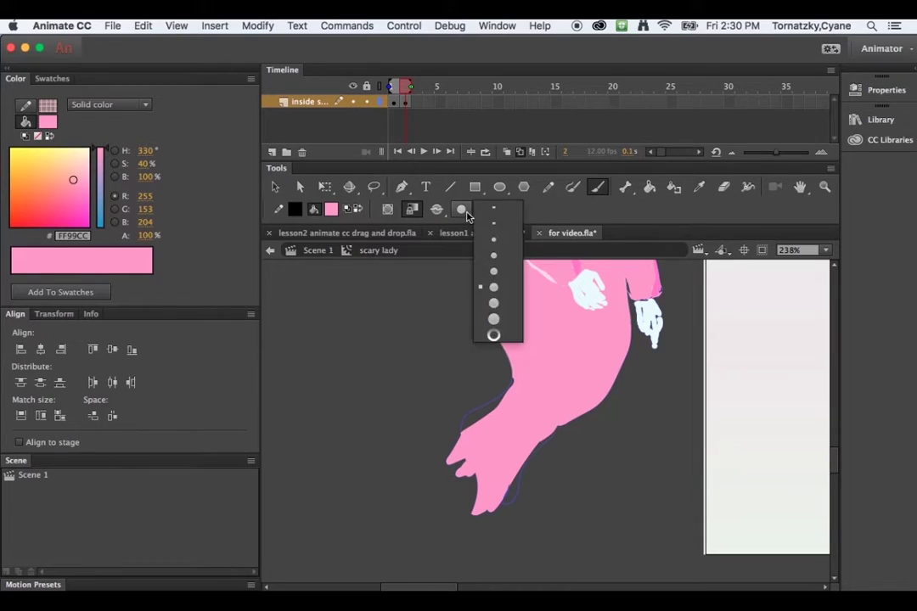
click(488, 229)
mouse_move(519, 372)
mouse_down()
mouse_move(483, 429)
mouse_move(442, 456)
mouse_move(486, 448)
mouse_move(450, 477)
mouse_move(477, 468)
mouse_move(465, 496)
mouse_move(492, 471)
mouse_move(462, 529)
mouse_move(522, 454)
mouse_up()
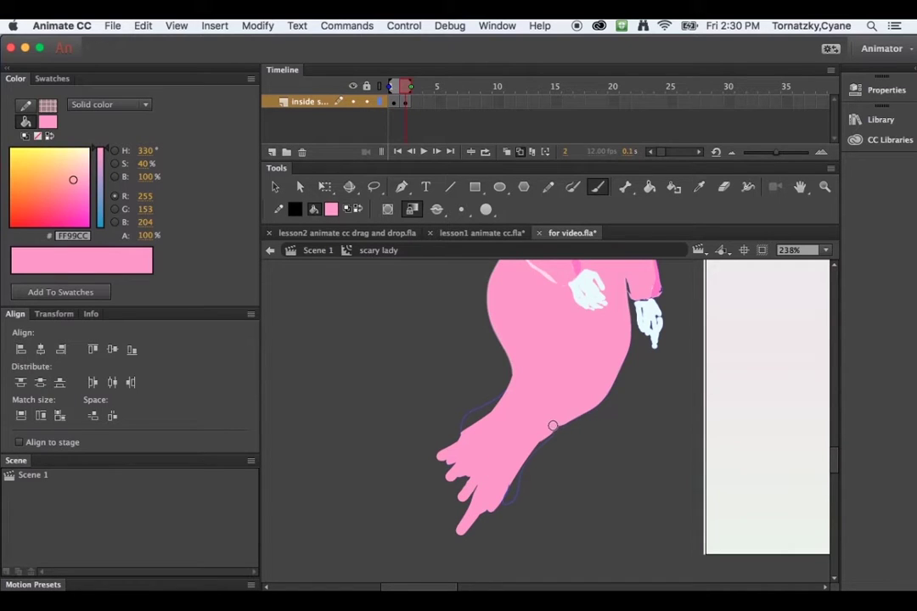
Insert a keyframe at frame 3 and shorten the onion skin range to start at frame 2.
click(415, 104)
click(214, 25)
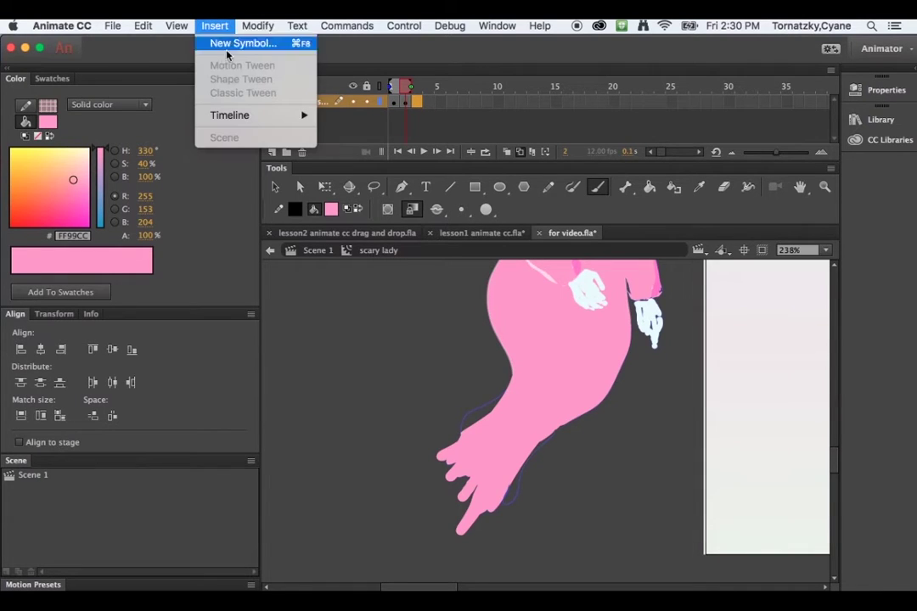
mouse_move(234, 116)
click(361, 166)
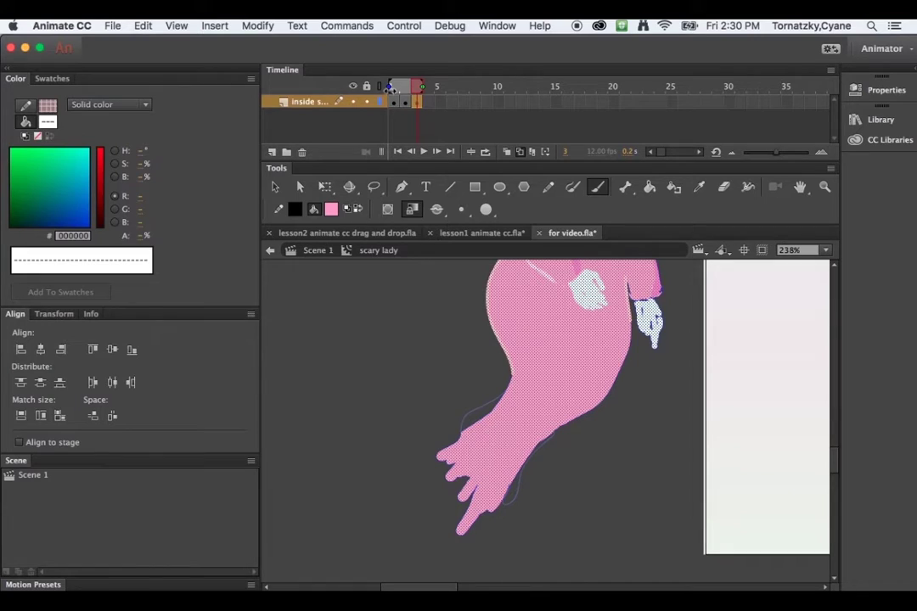
drag(401, 87, 411, 86)
Erase slivers along both edges of the lower dress on frame 3, undoing and redoing the stroke on the hand side.
key(e)
mouse_move(509, 382)
mouse_down()
mouse_move(454, 442)
mouse_move(477, 425)
mouse_up()
mouse_move(537, 447)
mouse_down()
mouse_move(584, 416)
mouse_move(615, 377)
mouse_move(629, 275)
mouse_up()
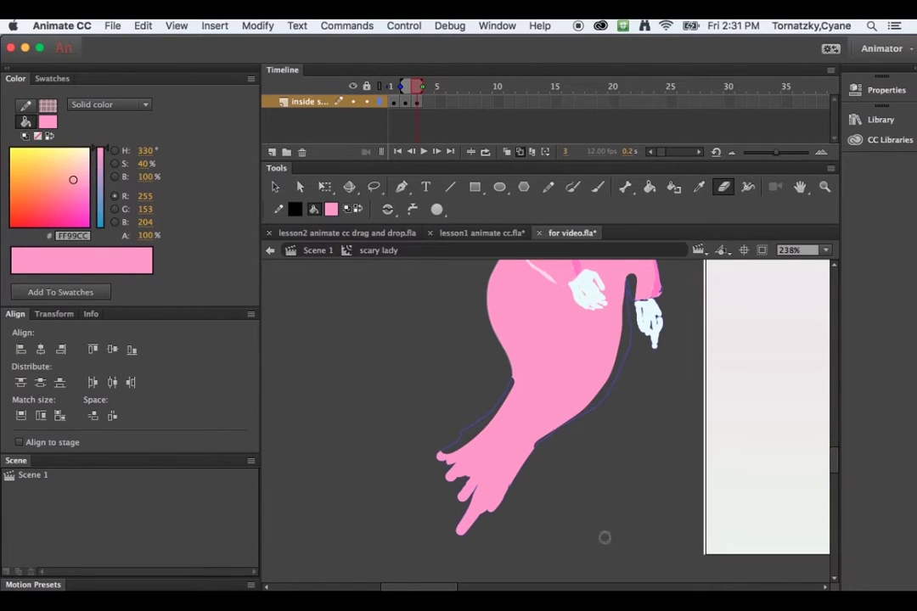
key(super+z)
mouse_move(632, 343)
mouse_down()
mouse_move(608, 395)
mouse_move(541, 462)
mouse_up()
Brush pink onto the outer edge of the dress on frame 3 and extend the ragged hem tips outward.
key(b)
drag(464, 432, 443, 449)
drag(515, 364, 511, 369)
mouse_move(434, 459)
mouse_down()
mouse_move(443, 483)
mouse_move(435, 490)
mouse_move(475, 460)
mouse_up()
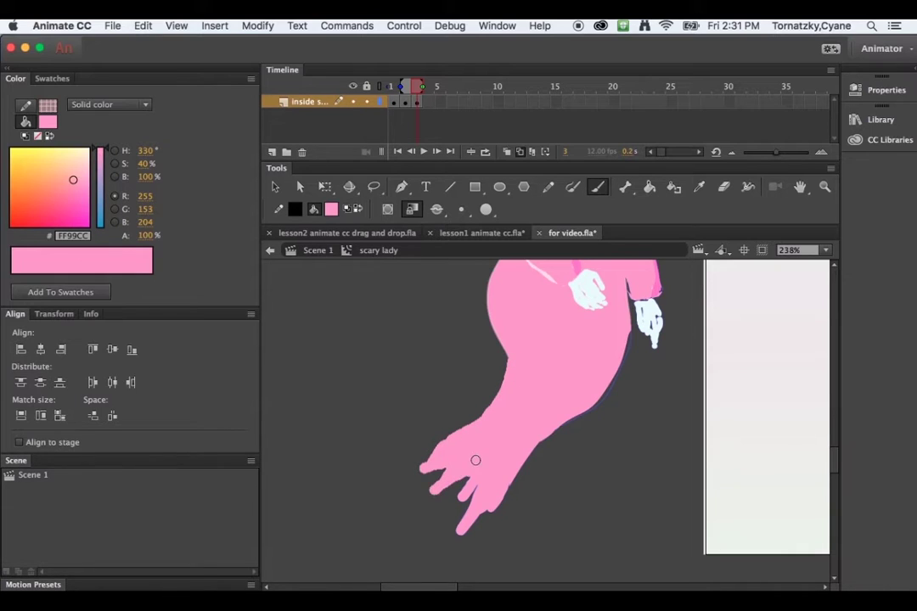
Reshape the dress hem on a new keyframe at frame 4 and insert a keyframe at frame 5.
click(434, 102)
key(e)
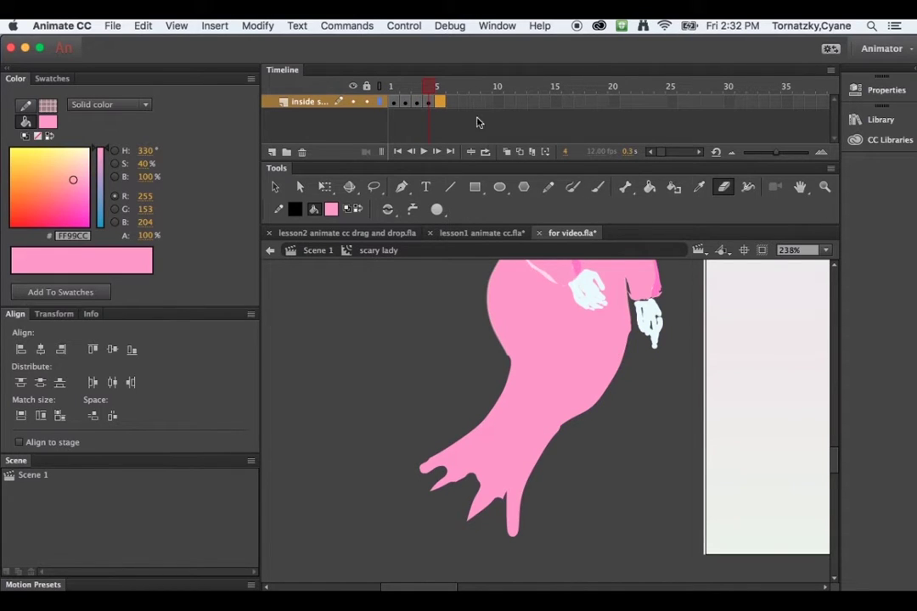
click(215, 25)
mouse_move(253, 115)
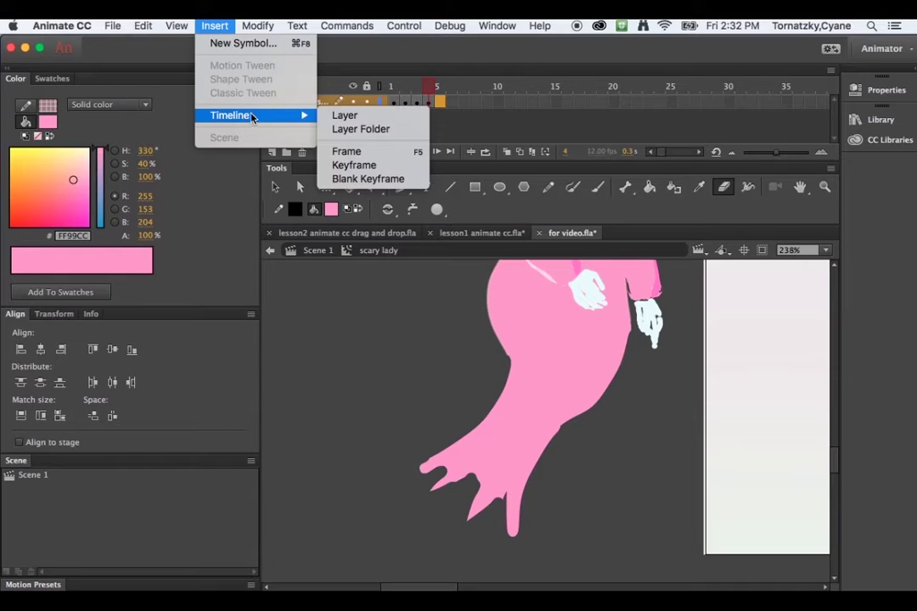
click(447, 112)
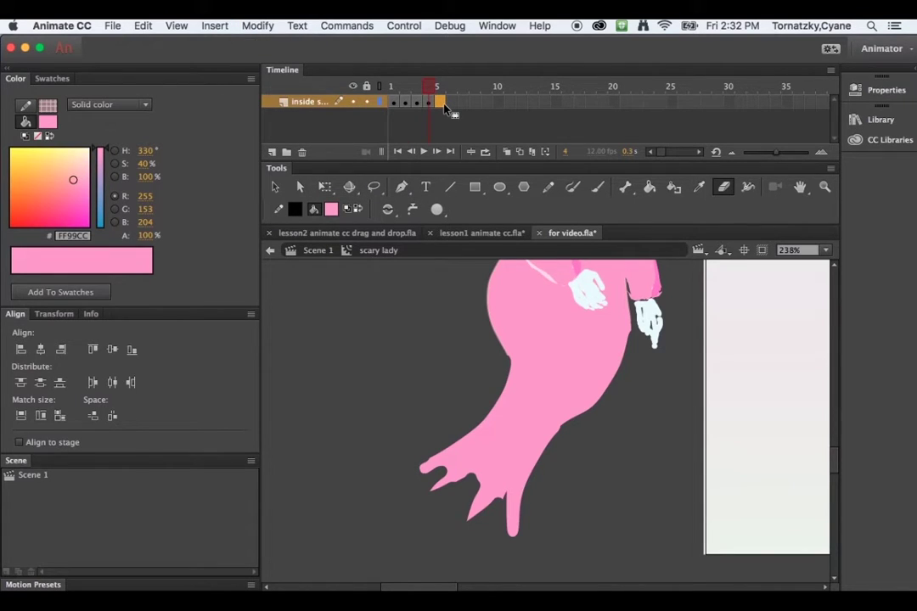
click(444, 103)
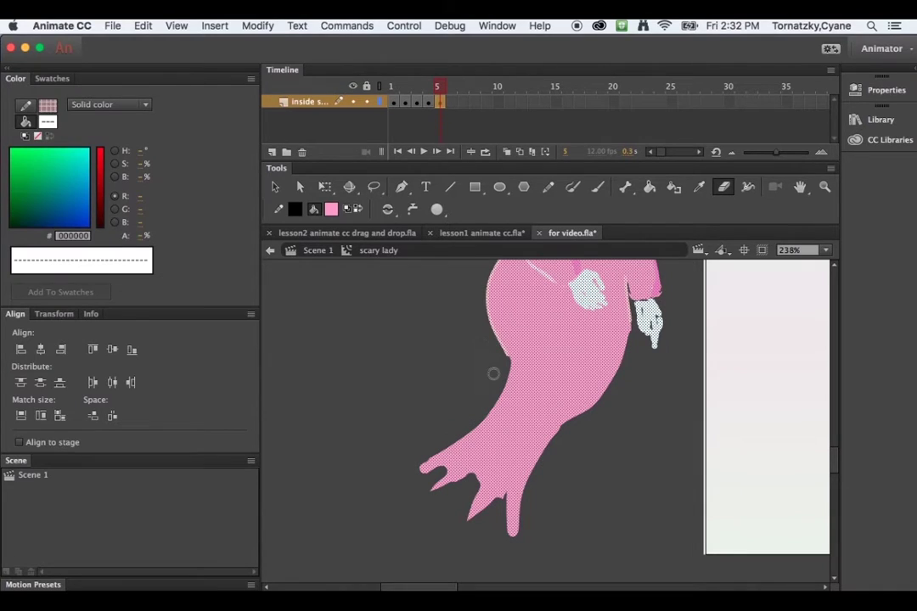
Brush pink along the lower dress on frame 5 and lengthen the ragged hem tips.
key(b)
mouse_move(512, 354)
mouse_down()
mouse_move(512, 372)
mouse_move(475, 431)
mouse_move(424, 465)
mouse_move(460, 450)
mouse_move(418, 494)
mouse_move(492, 448)
mouse_move(479, 476)
mouse_move(529, 432)
mouse_move(544, 440)
mouse_up()
key(Escape)
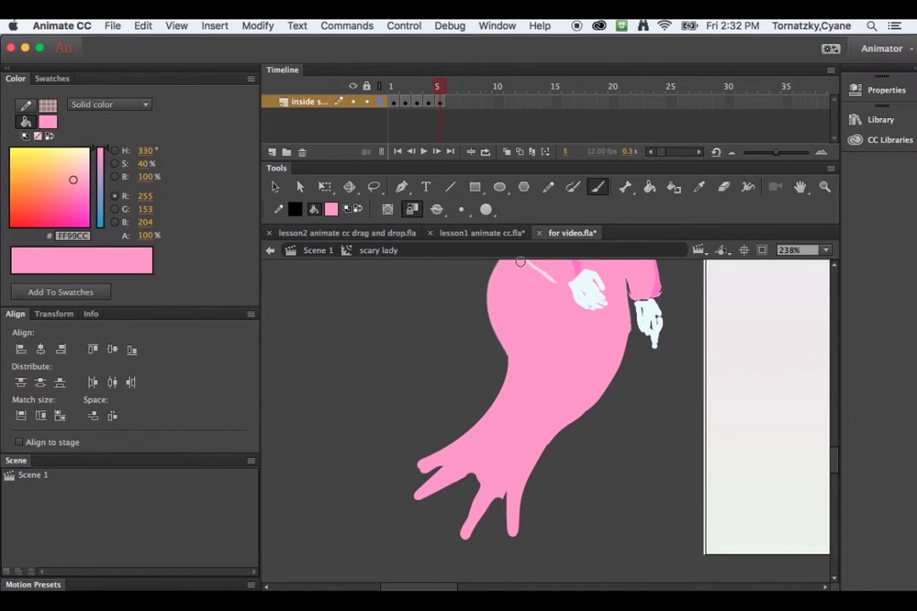
Step through and play the dress hem animation, looping it over frames 1 to 6.
click(436, 152)
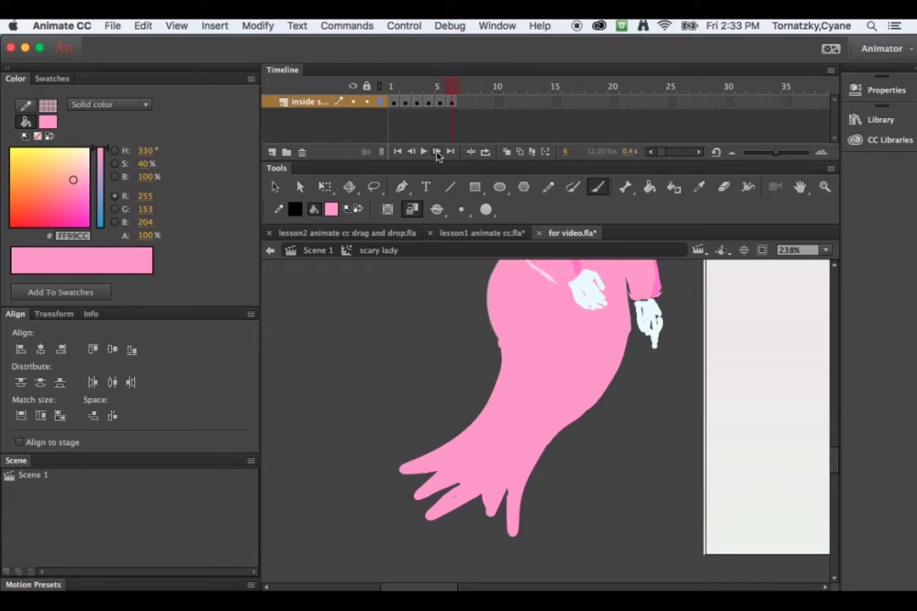
click(412, 155)
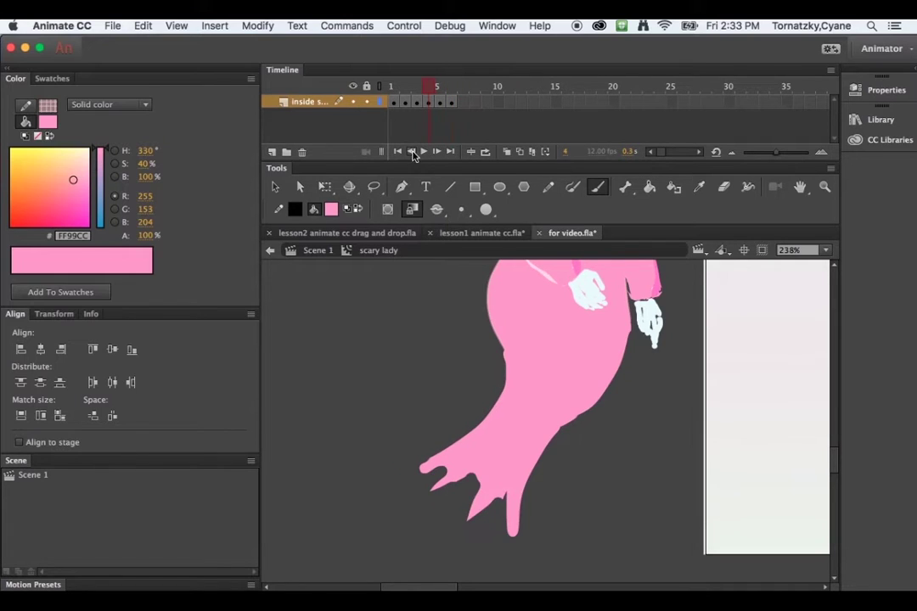
click(423, 156)
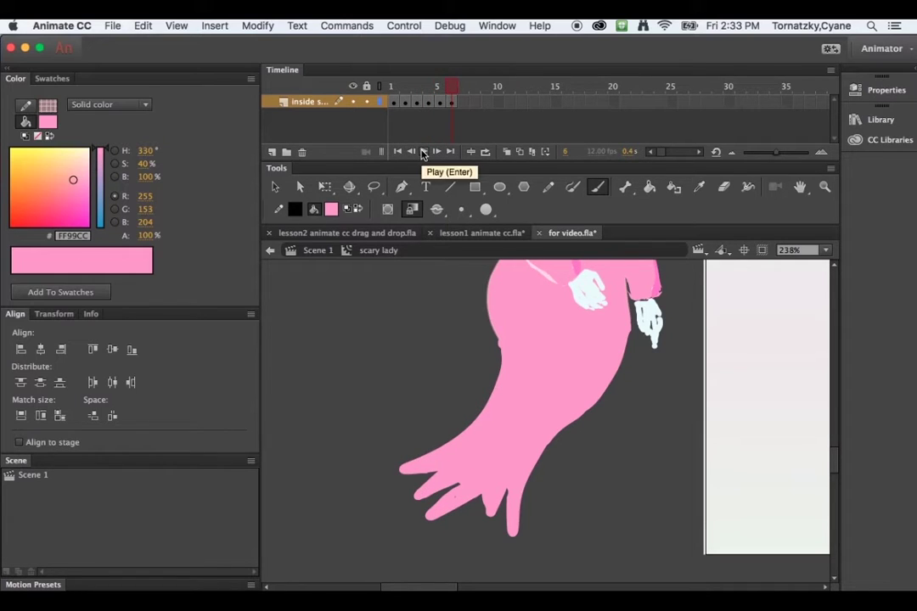
click(486, 152)
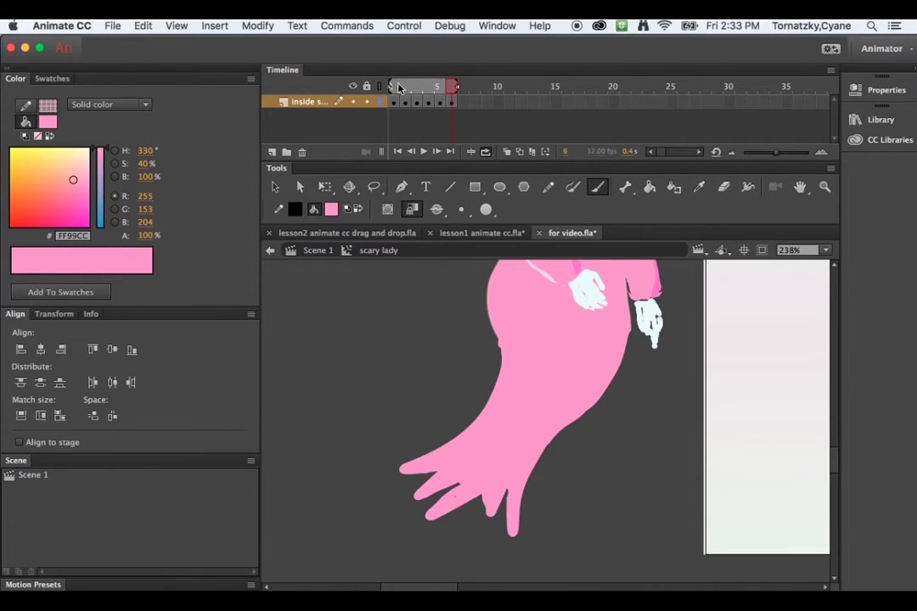
click(423, 152)
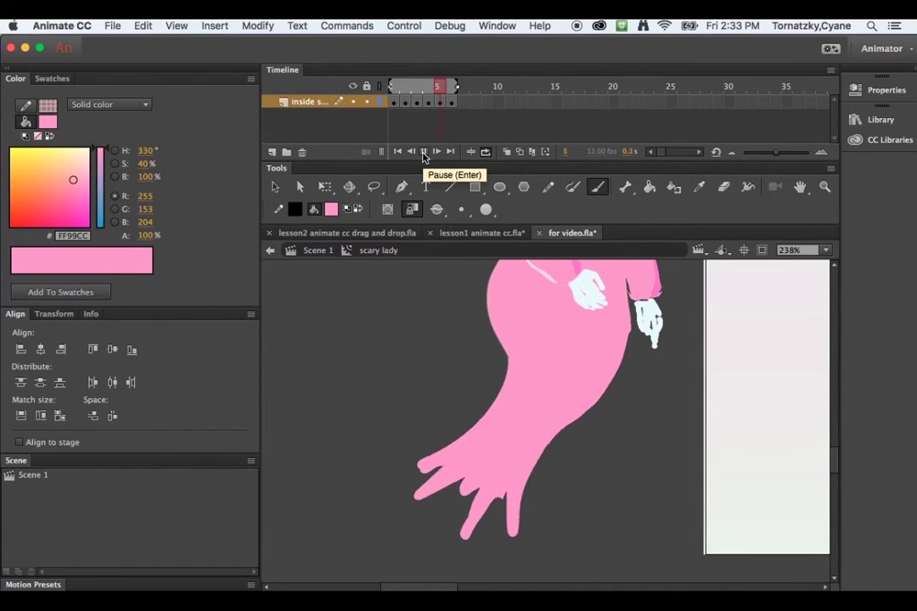
click(423, 152)
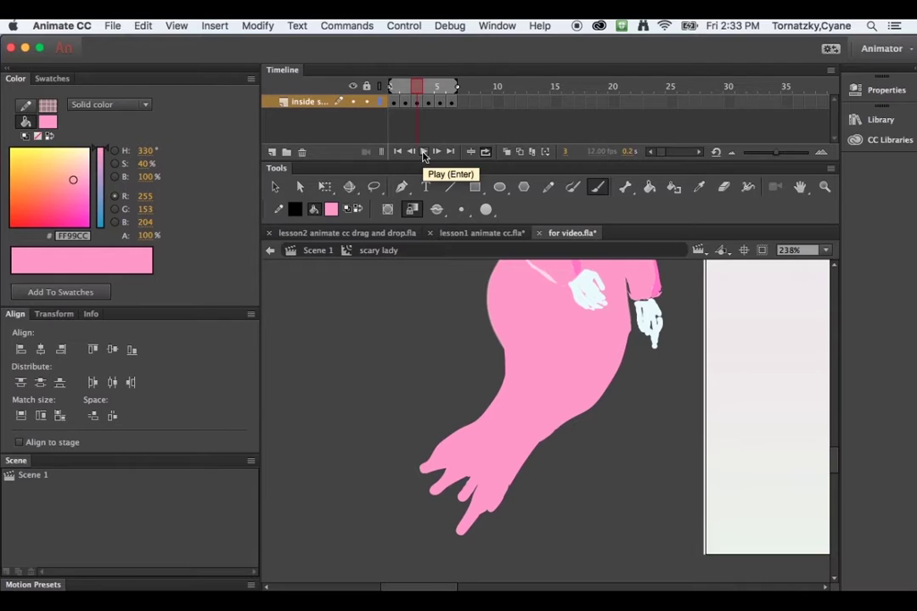
Insert an extra frame after the first keyframe so the first drawing holds for two frames.
click(394, 104)
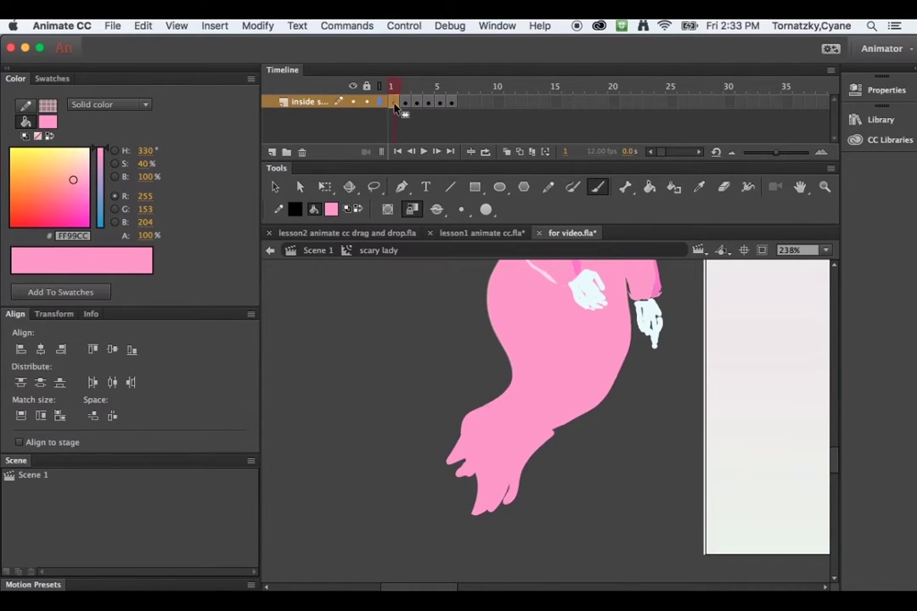
click(394, 104)
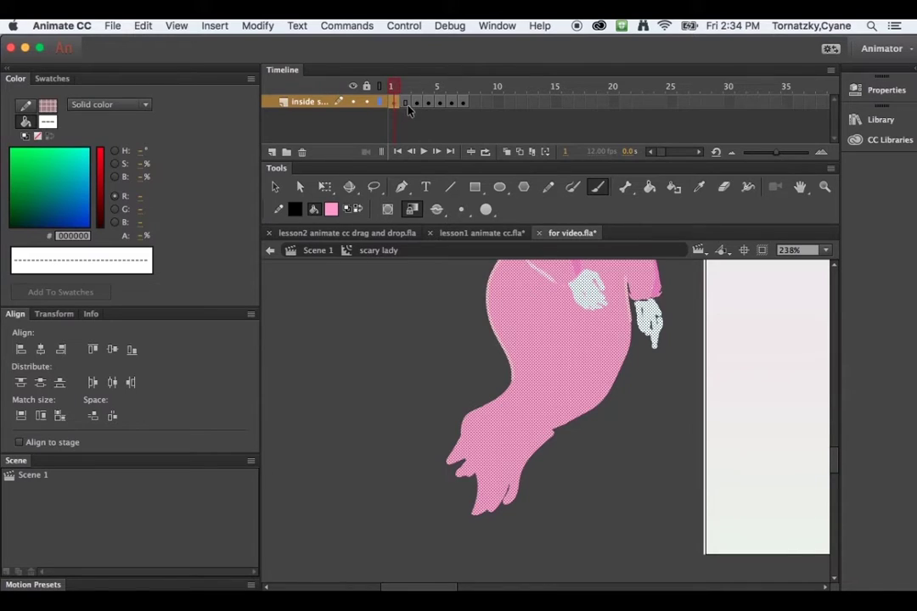
Insert one extra frame after each remaining dress keyframe so every drawing holds for two frames, through frame 12.
click(416, 103)
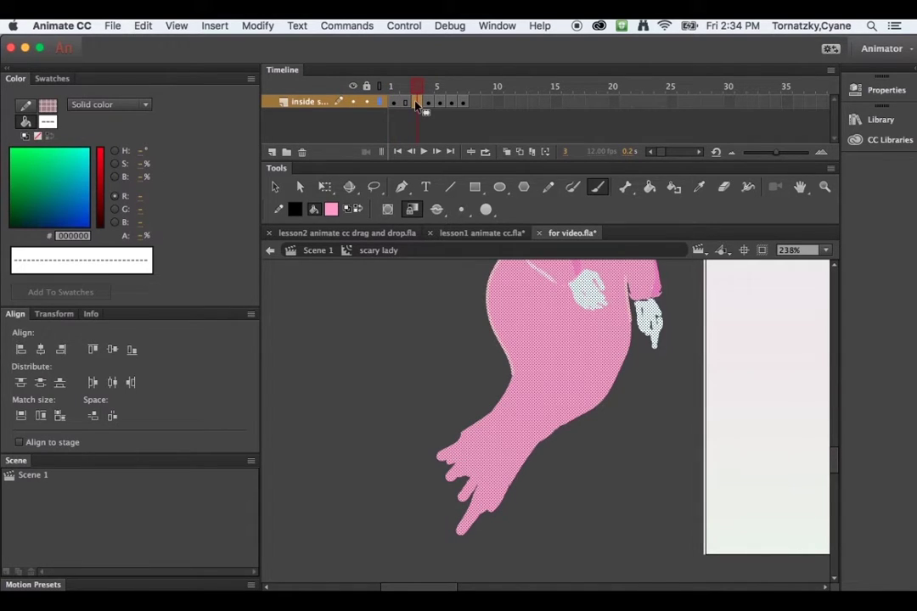
click(440, 104)
click(441, 103)
key(F5)
click(466, 104)
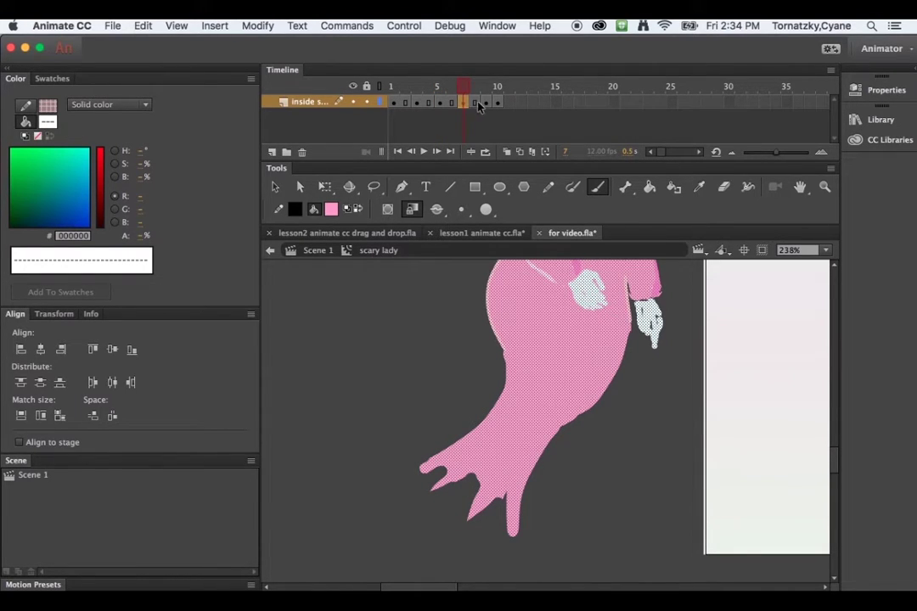
click(486, 103)
key(F5)
click(509, 103)
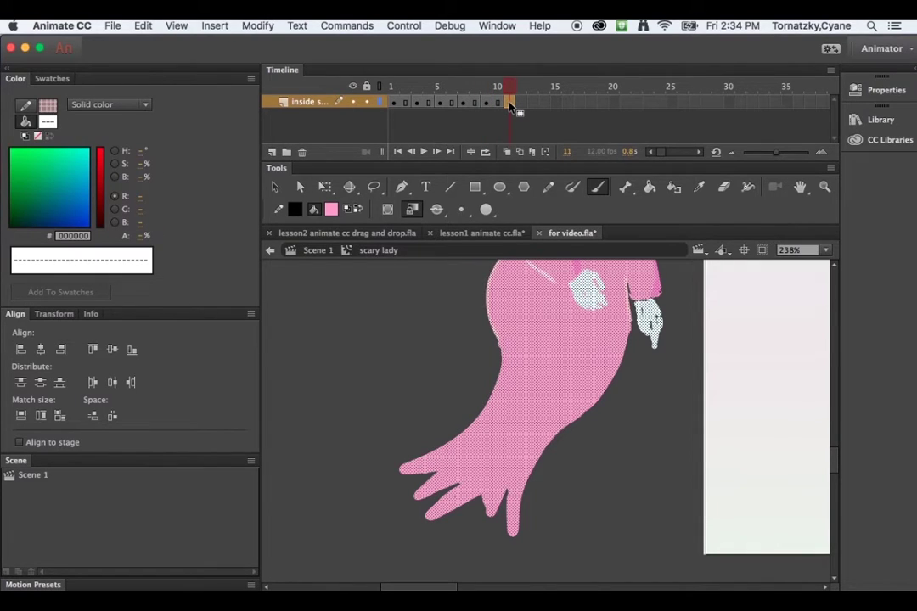
key(F5)
Review the first dress frames, play the hem animation looped over frames 1 to 12, and turn looping off.
click(394, 103)
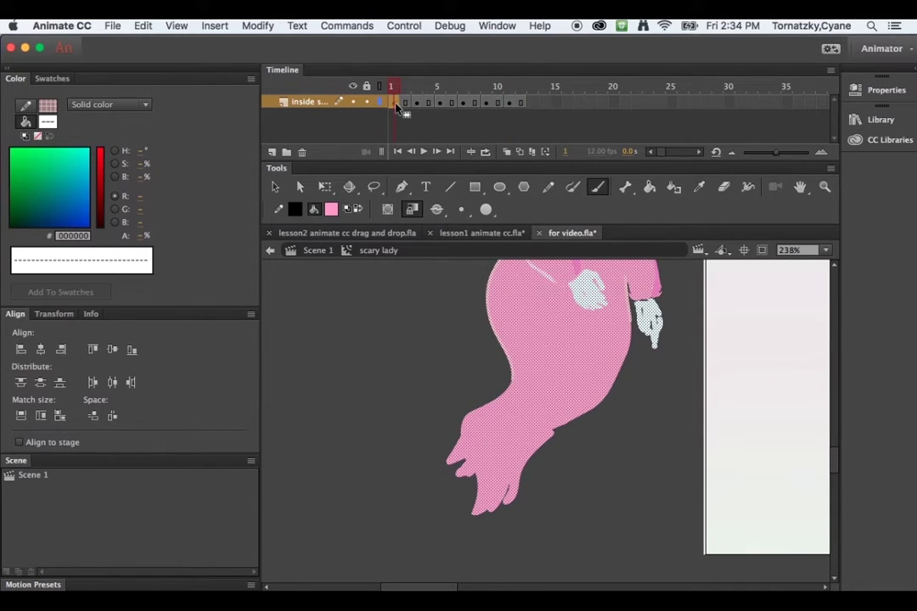
click(405, 102)
click(417, 103)
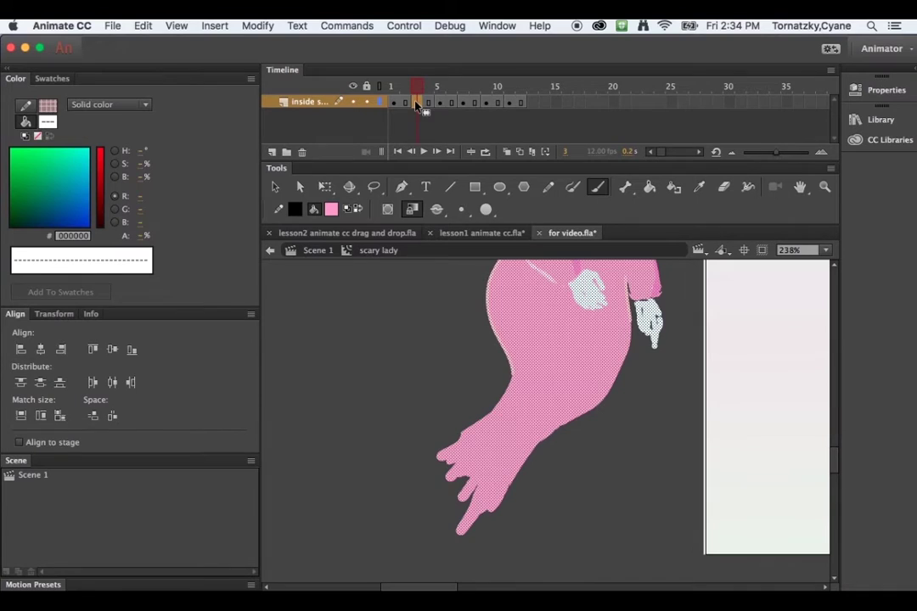
click(485, 151)
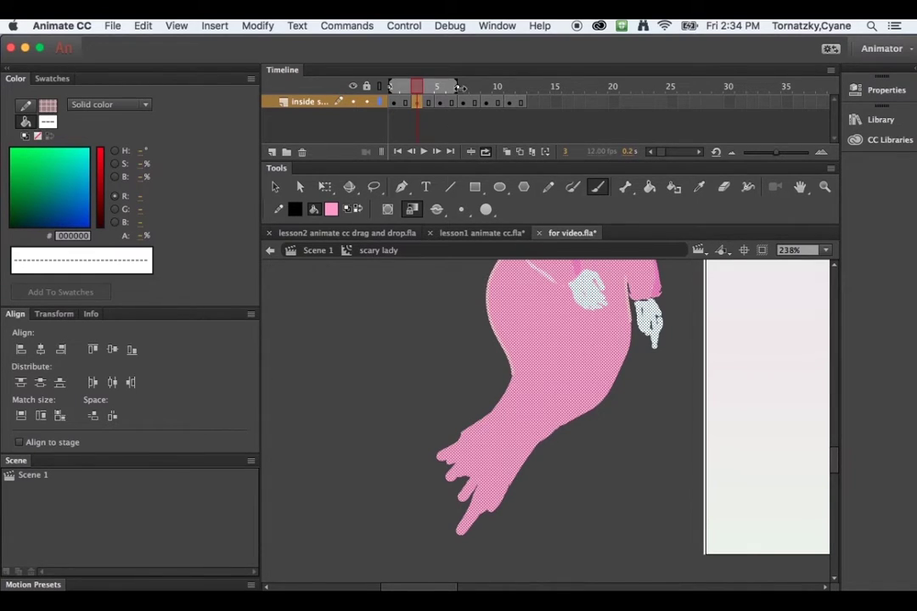
drag(458, 86, 526, 87)
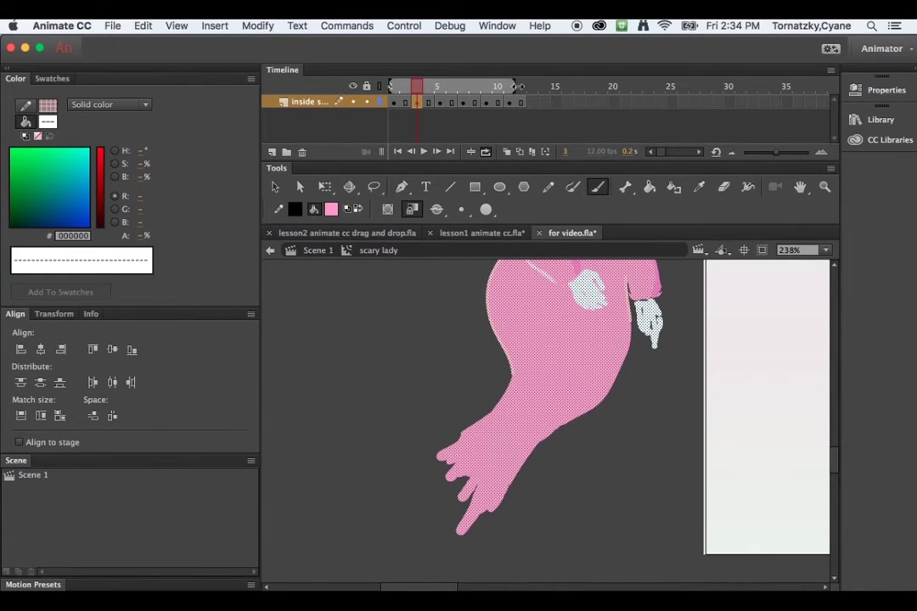
click(425, 152)
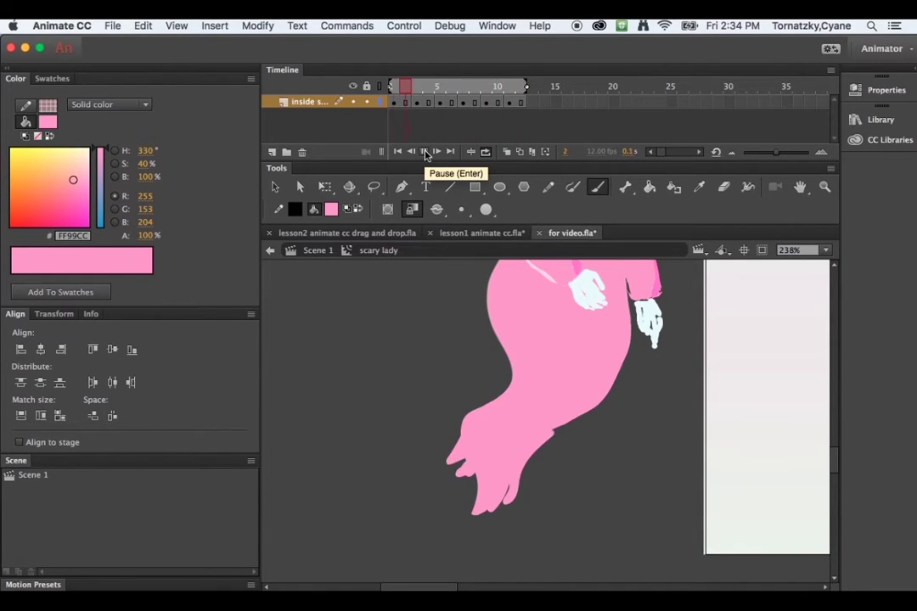
click(425, 152)
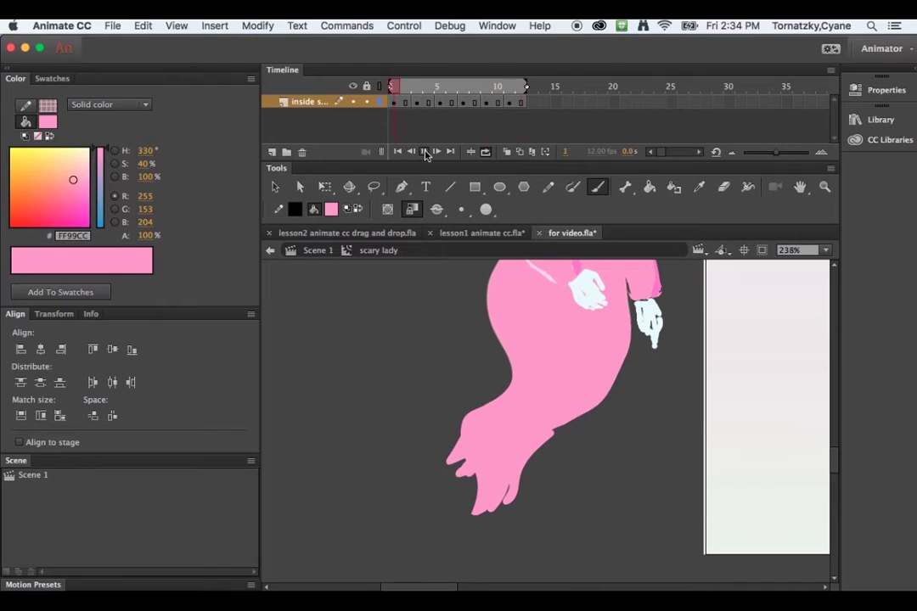
click(488, 157)
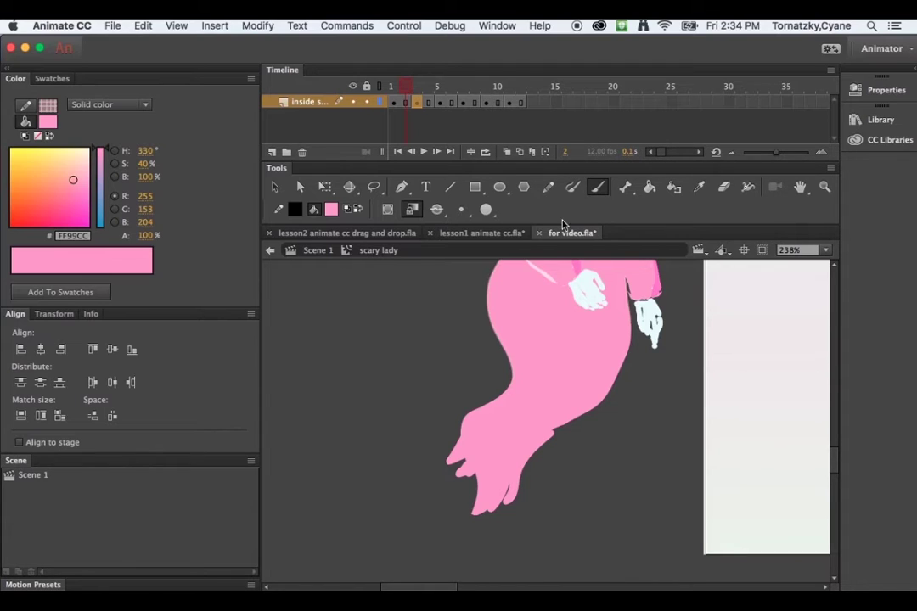
Reduce the height of the tools area to enlarge the stage view, and test the movie, closing its preview window.
drag(562, 224, 560, 175)
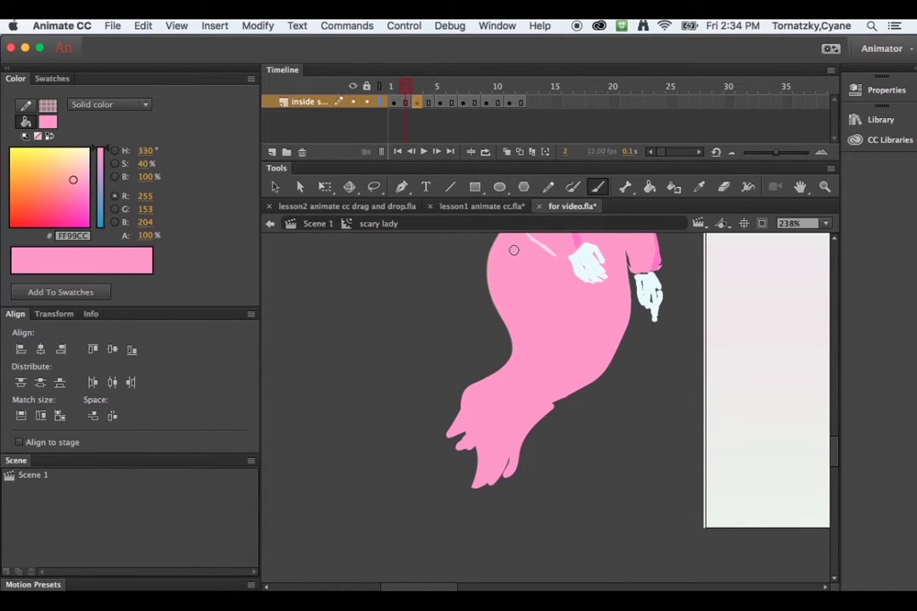
key(super+Return)
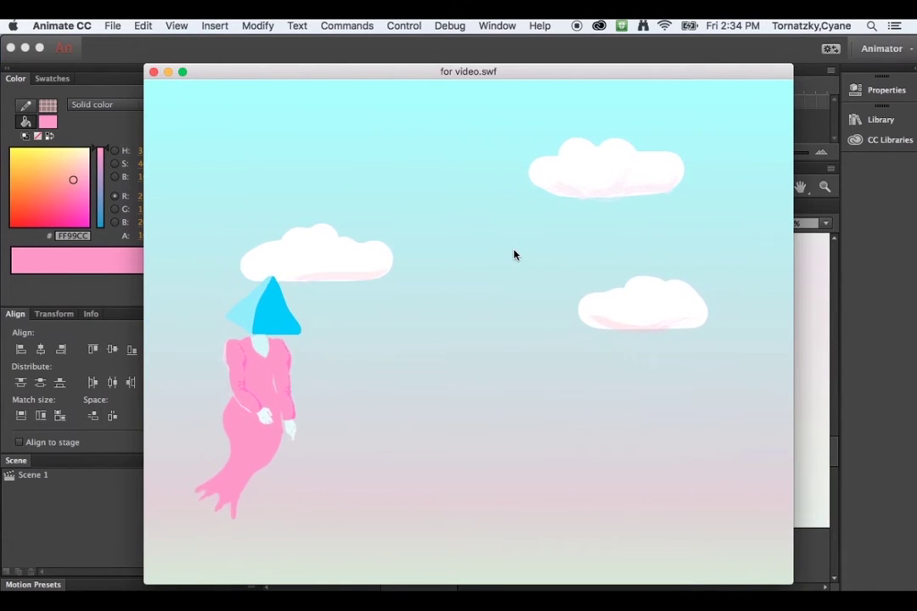
drag(512, 78, 512, 68)
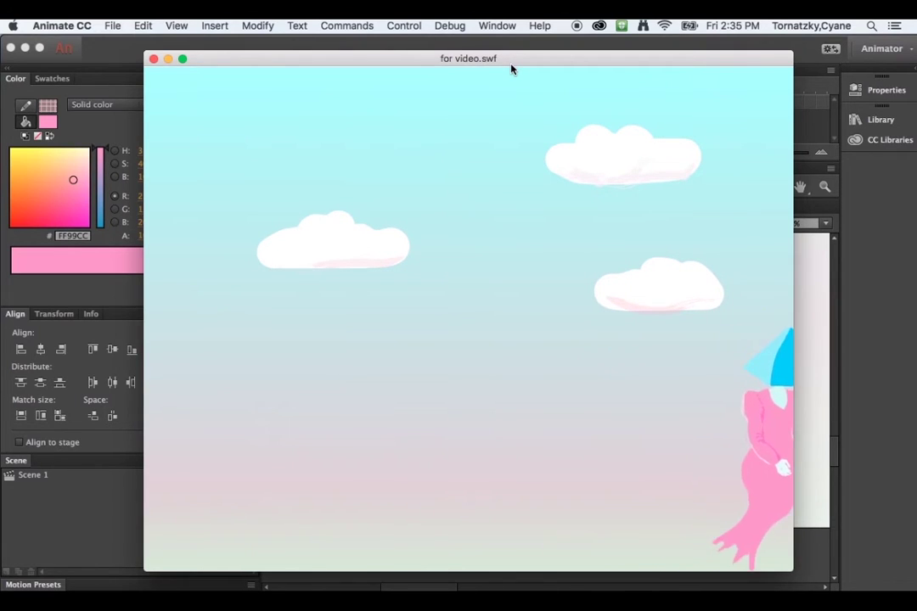
click(153, 59)
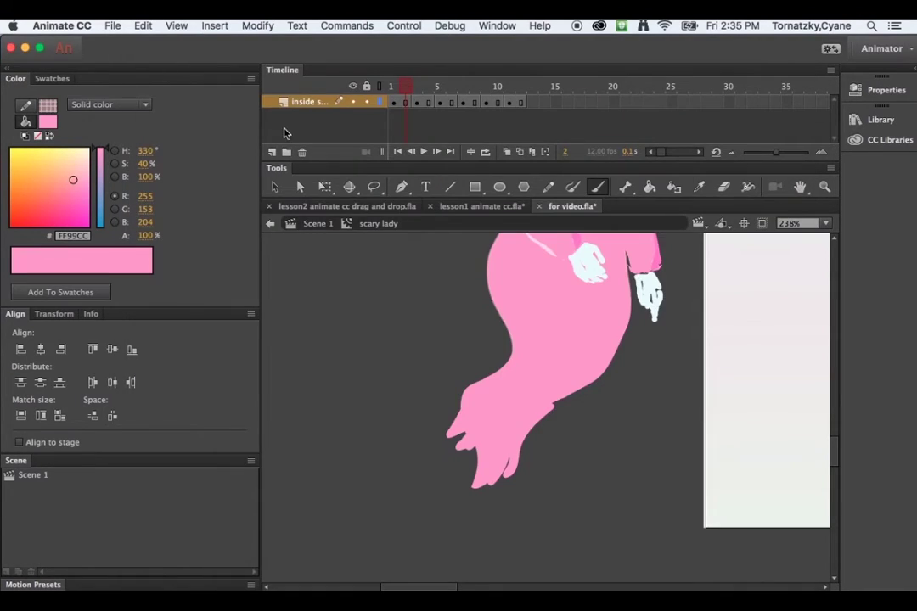
Return to Scene 1, fit the stage in view, and preview the animation on the timeline and as a test movie.
click(311, 227)
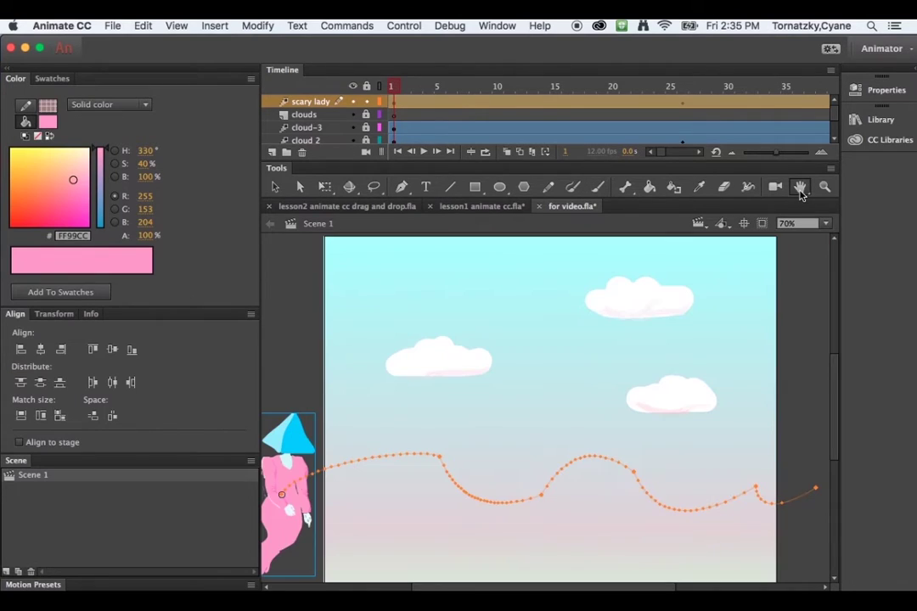
double_click(800, 186)
key(Return)
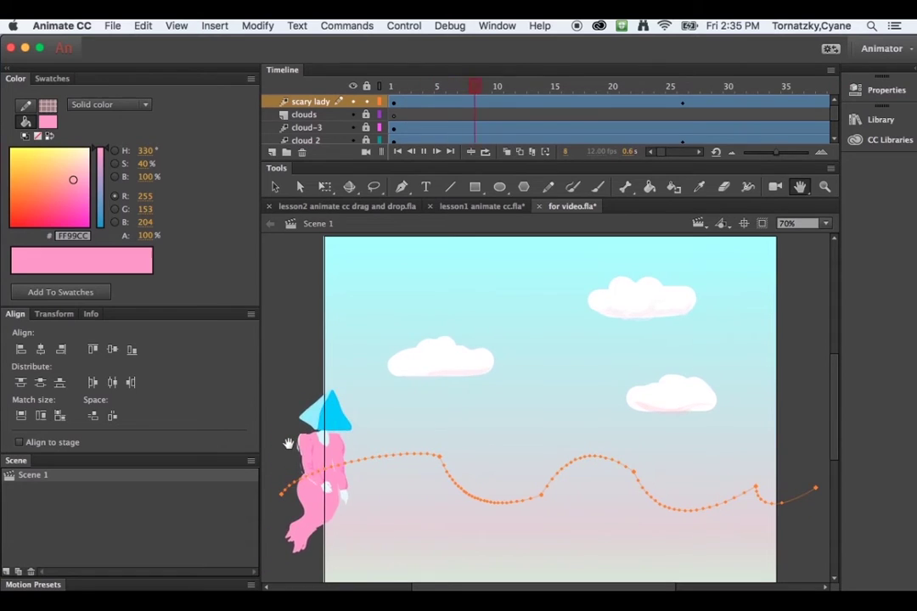
key(Return)
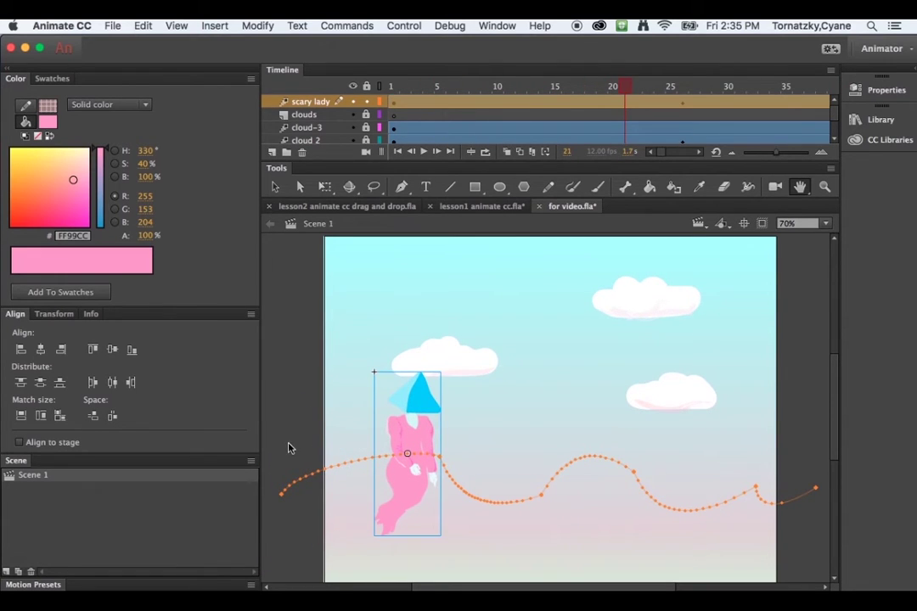
key(super+Return)
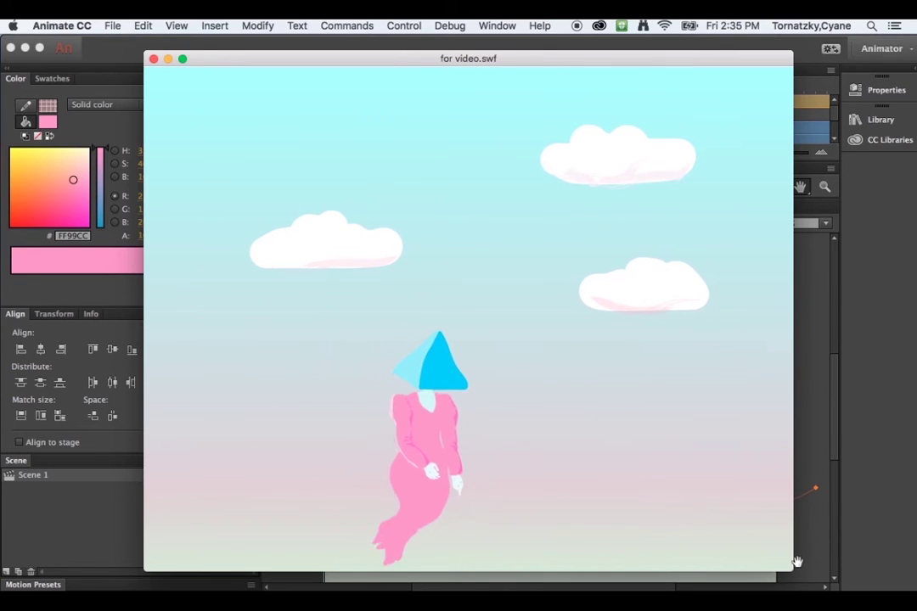
click(153, 59)
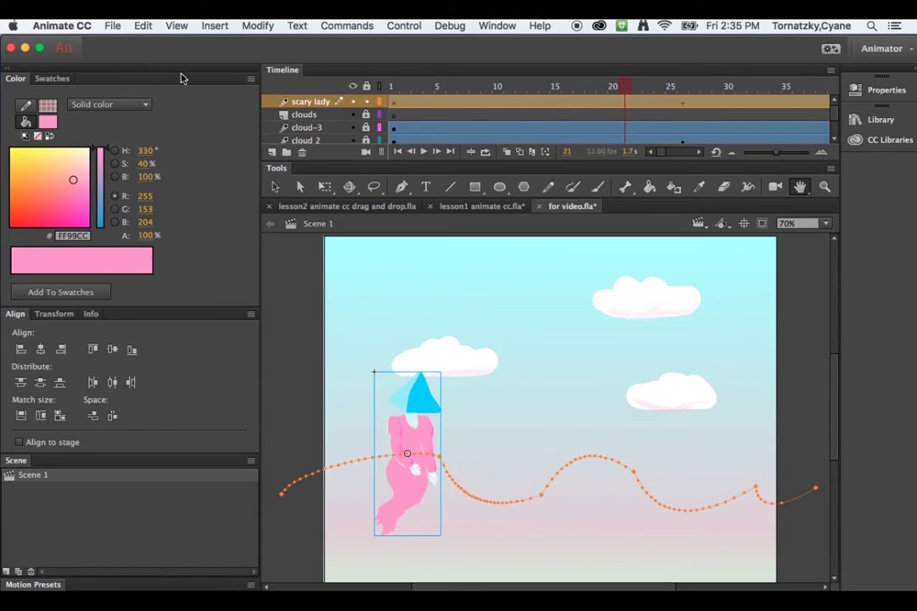
Move the scary lady and her motion path up about 60 pixels from frame 1, and test the movie.
key(shift+comma)
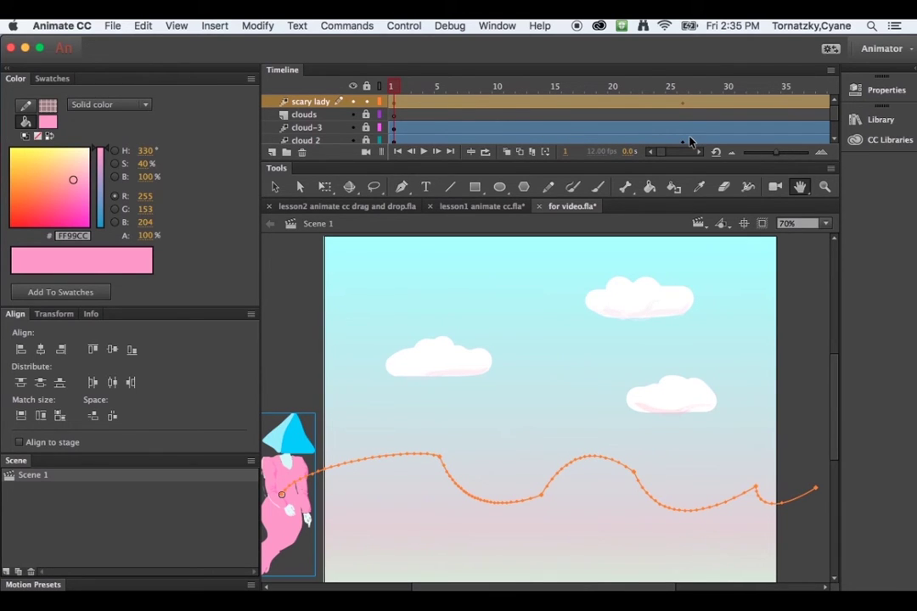
key(shift+Up)
key(shift+Up)
key(shift+Up)
key(shift+Up)
key(shift+Up)
key(shift+Up)
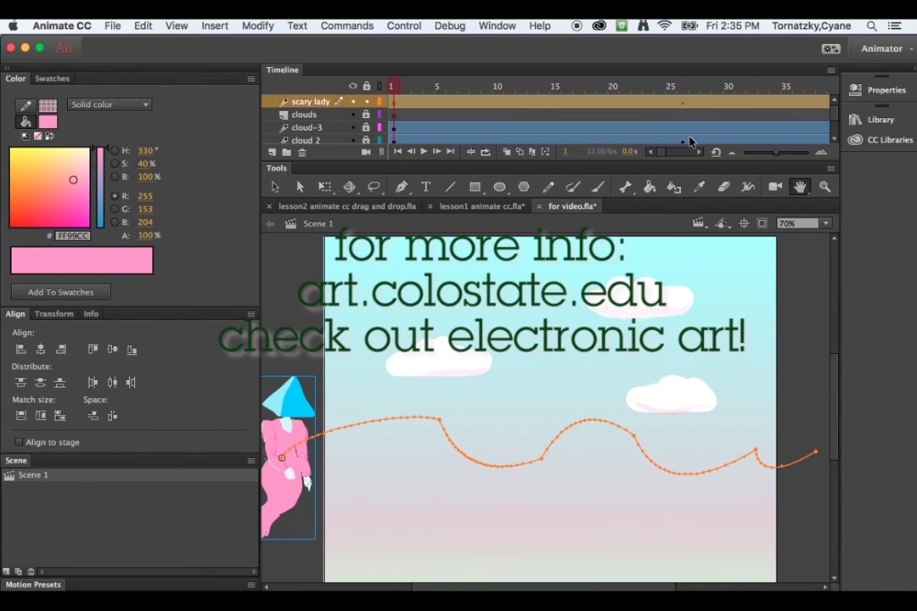
key(super+Return)
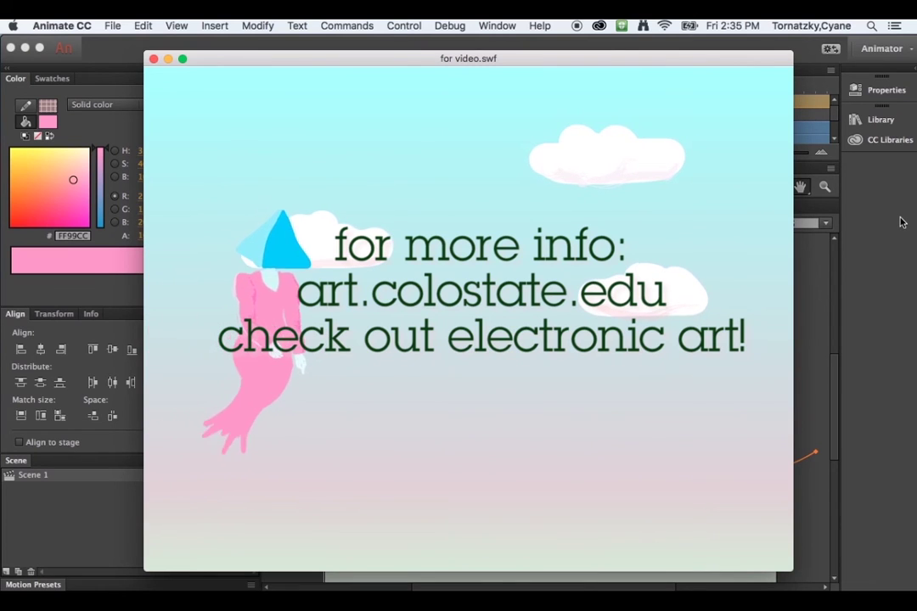